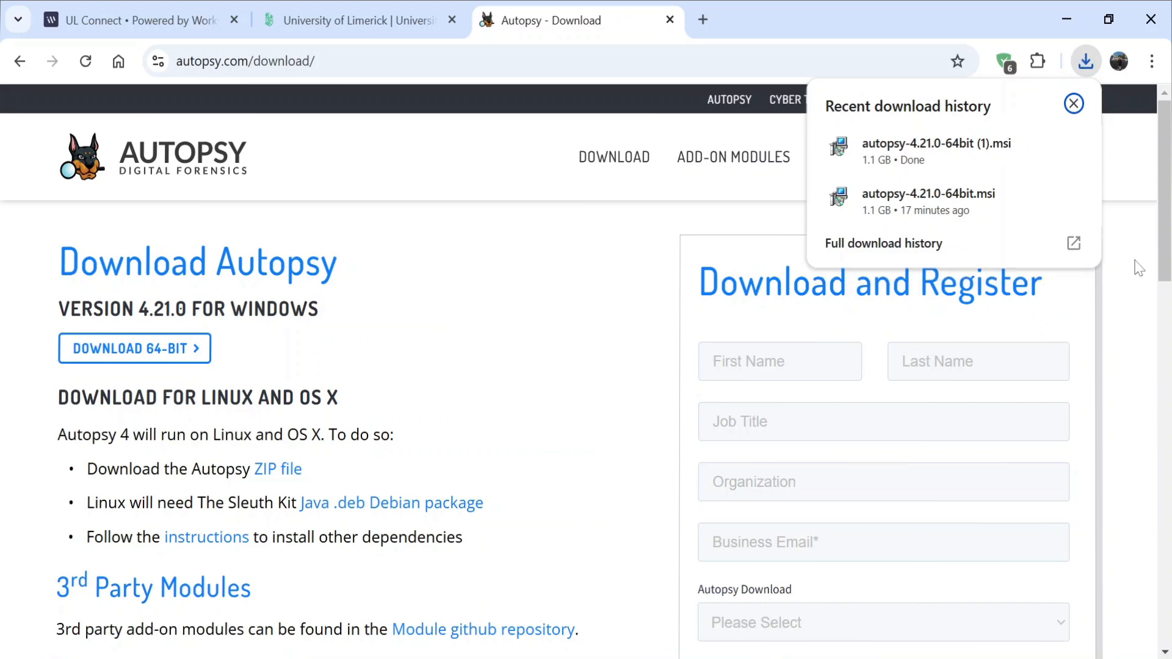
- Run the downloaded autopsy-4.21.0-64bit (1).msi installer, allow its changes, and install Autopsy in C:\Program Files\Autopsy-4.21.0\
{"action": "left_click", "coordinate": [935, 156]}
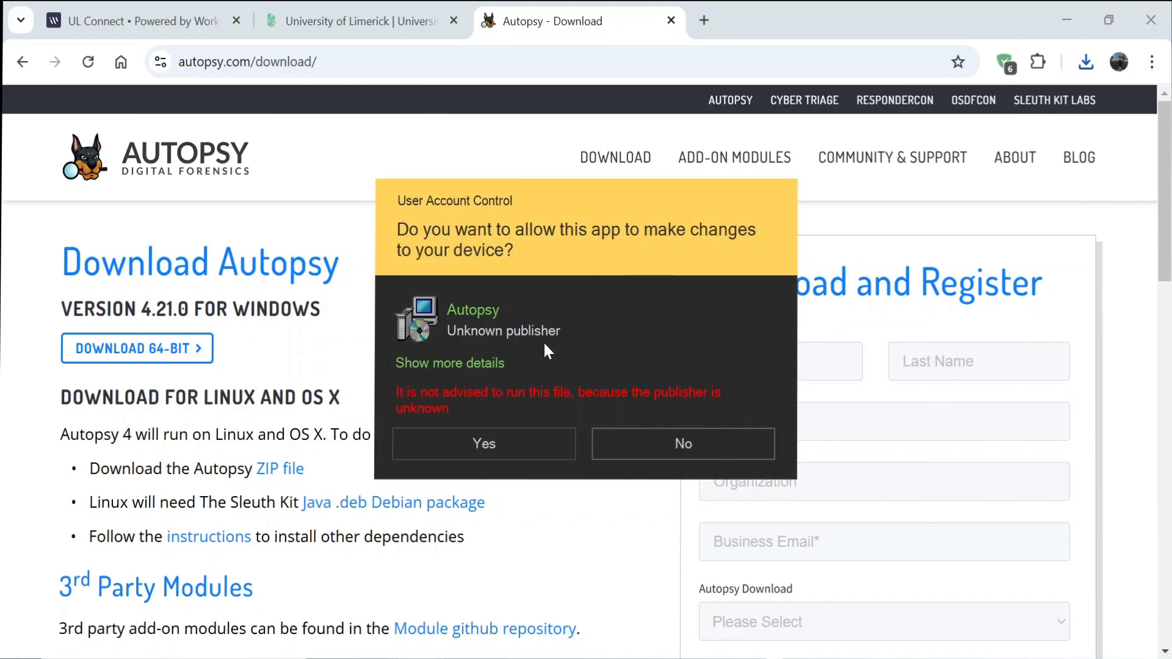
{"action": "left_click", "coordinate": [506, 440]}
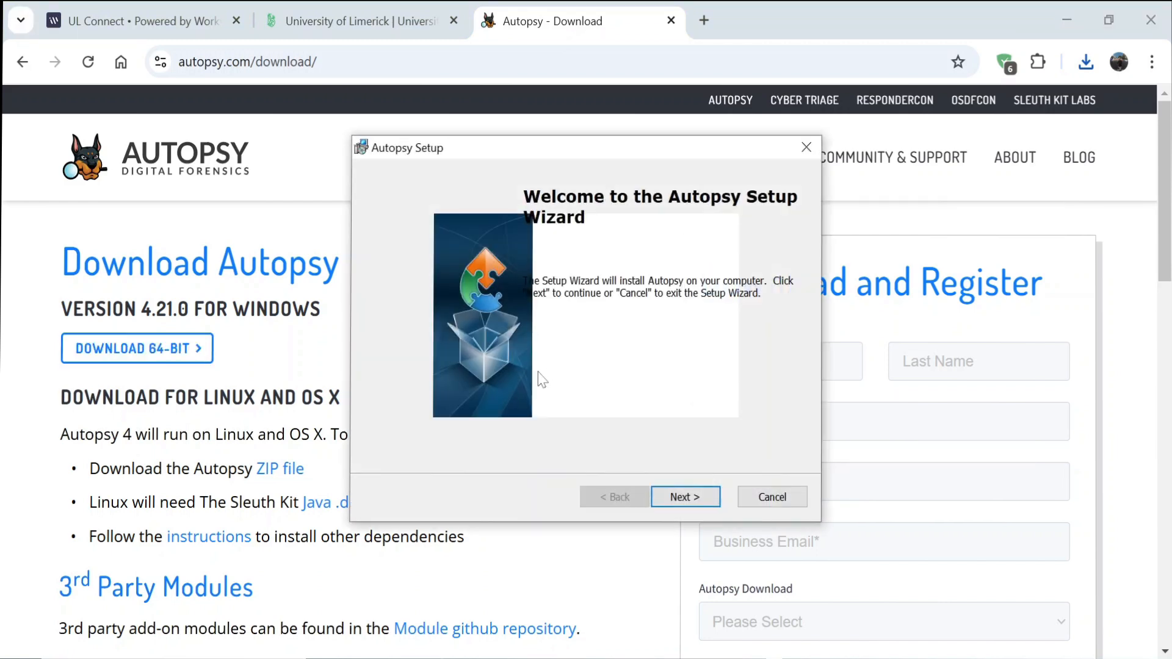
{"action": "left_click", "coordinate": [680, 496]}
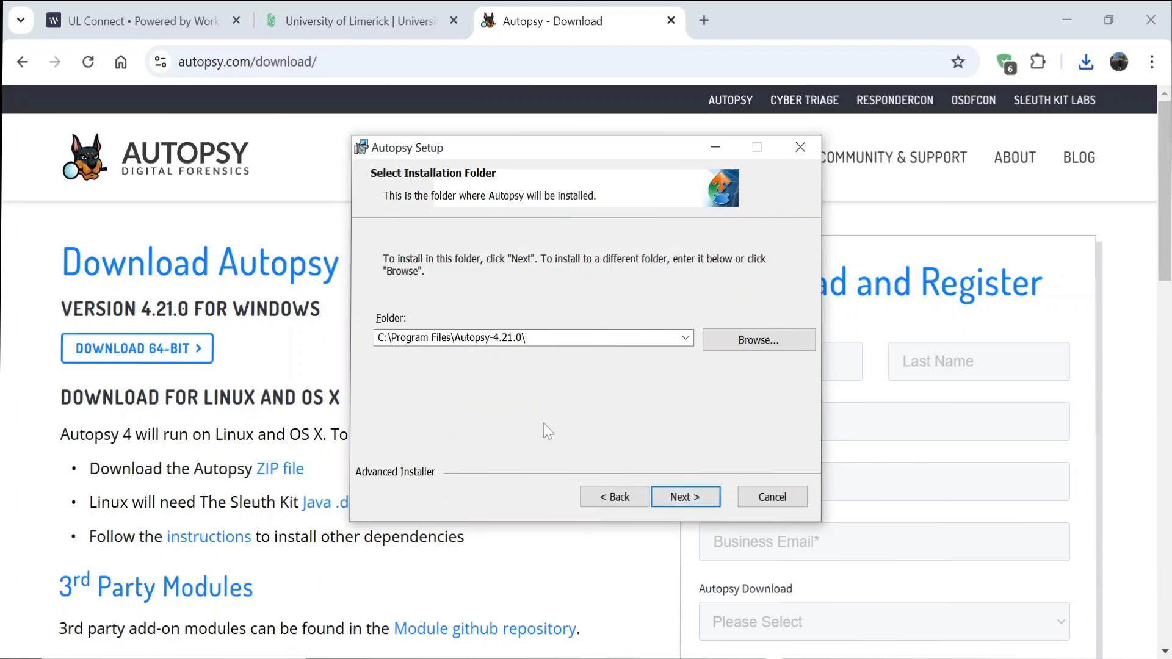
{"action": "left_click", "coordinate": [690, 497]}
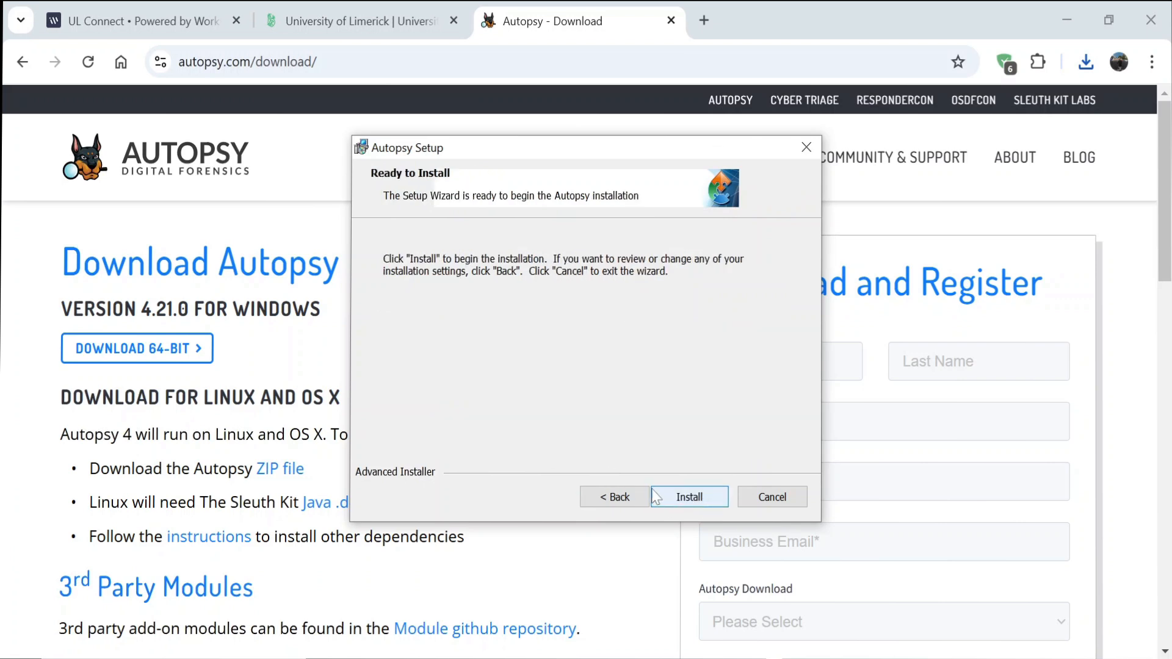
{"action": "left_click", "coordinate": [686, 498]}
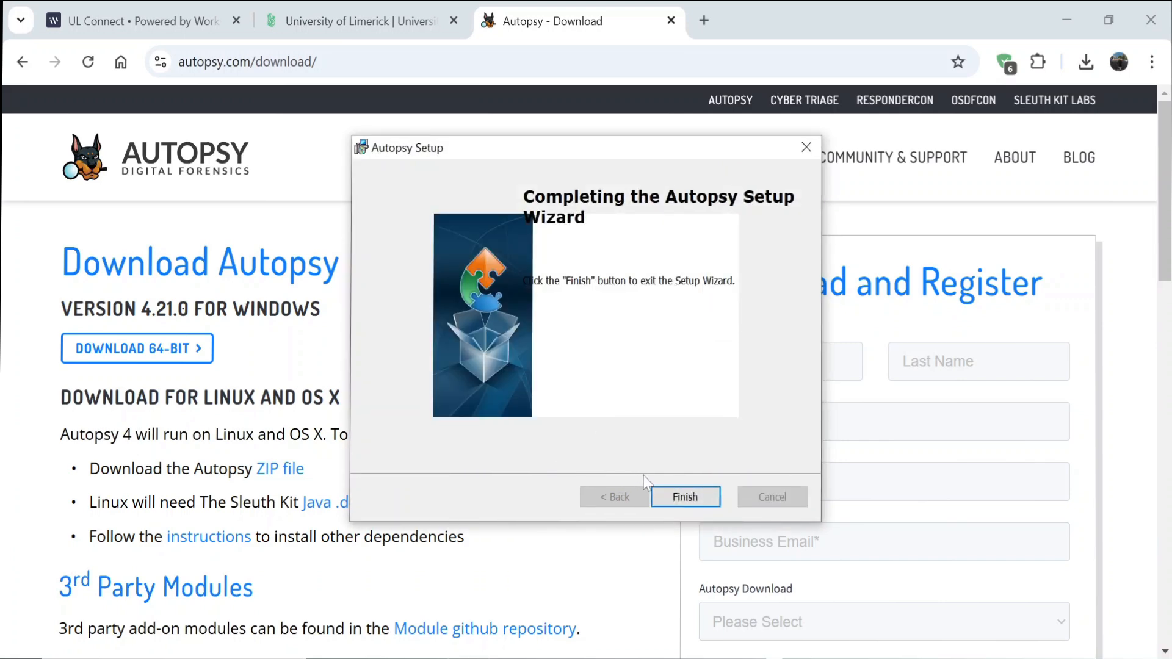
{"action": "left_click", "coordinate": [672, 497]}
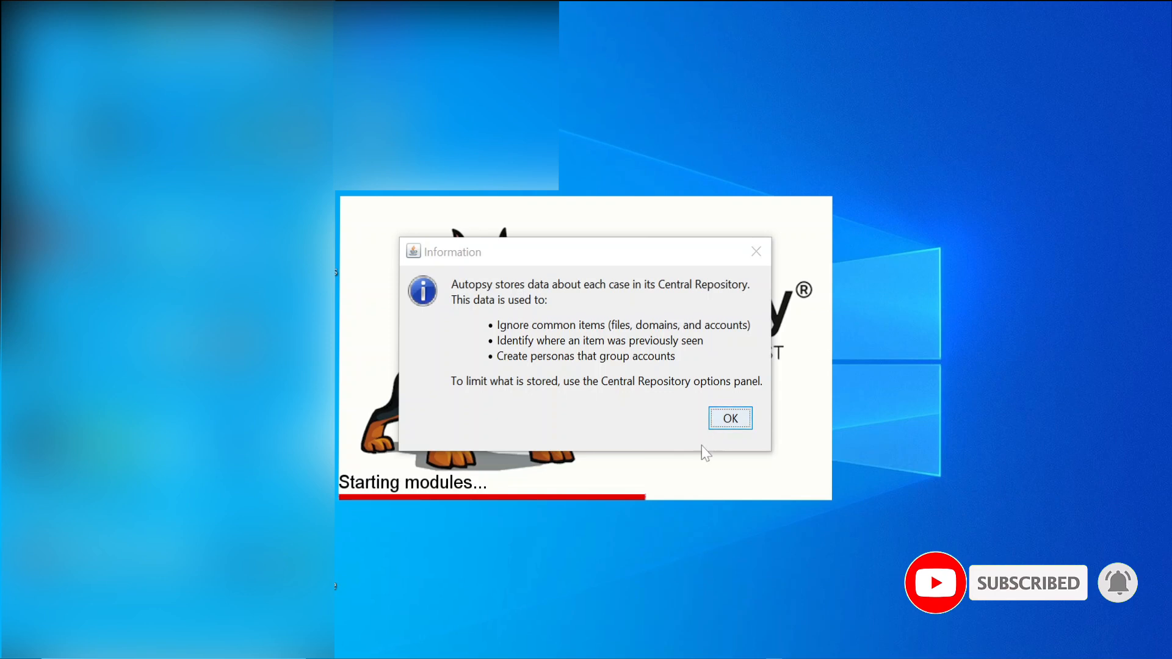
- Dismiss the Central Repository information and start a new case named Case-1-USB
{"action": "left_click", "coordinate": [721, 427]}
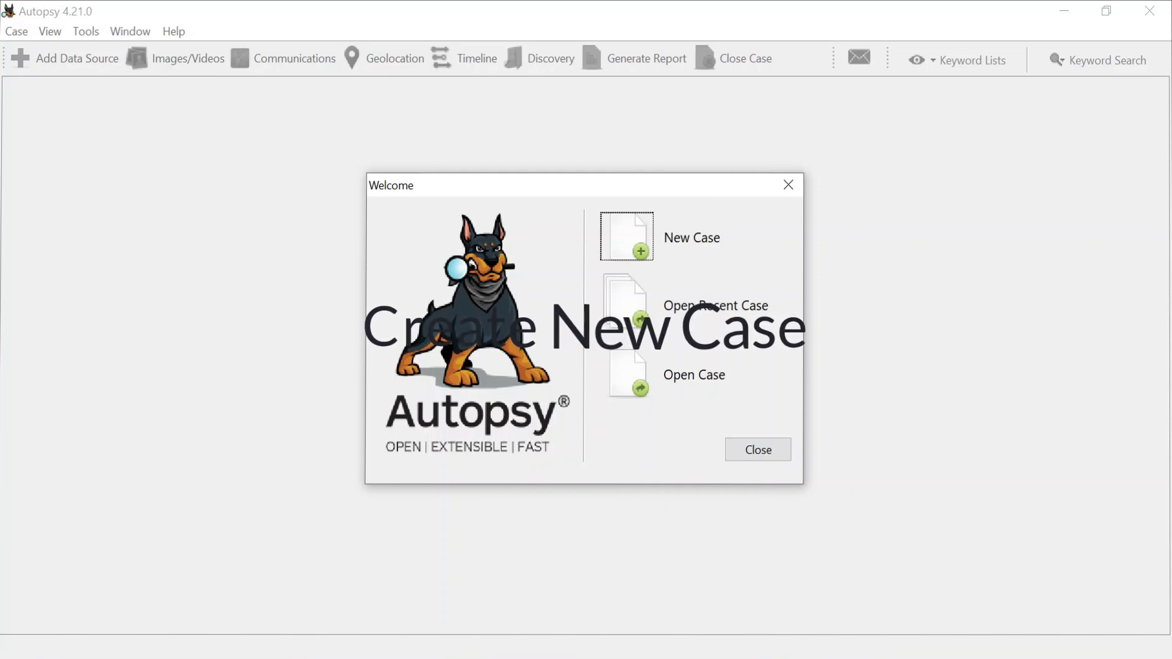
{"action": "left_click", "coordinate": [627, 237]}
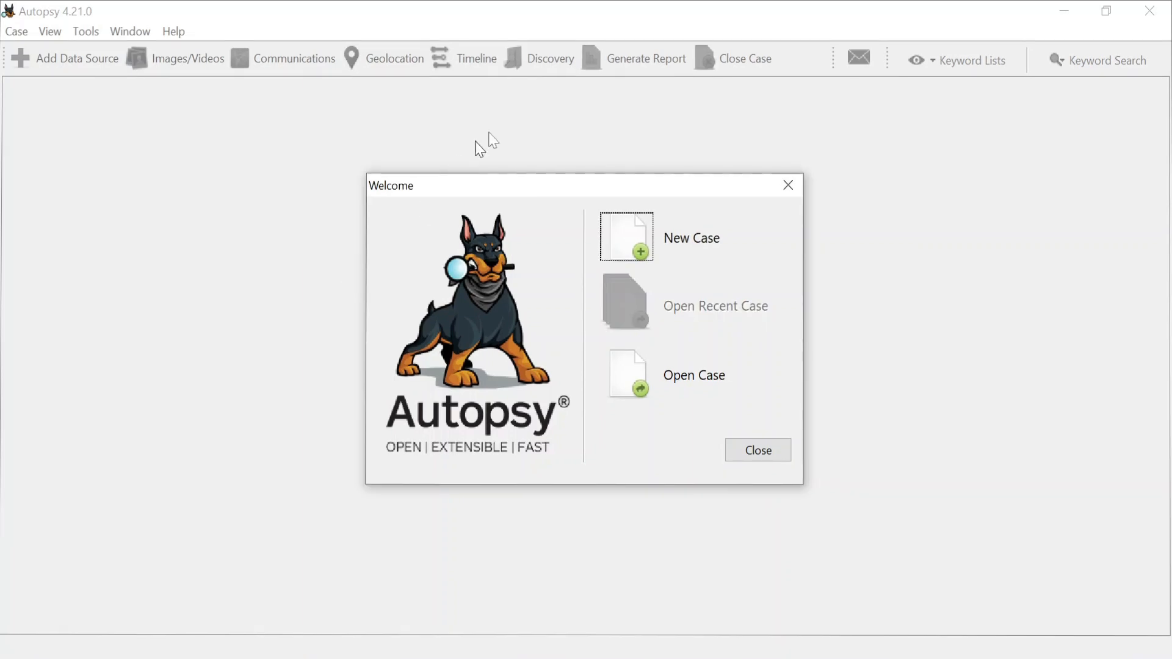
{"action": "left_click", "coordinate": [626, 243]}
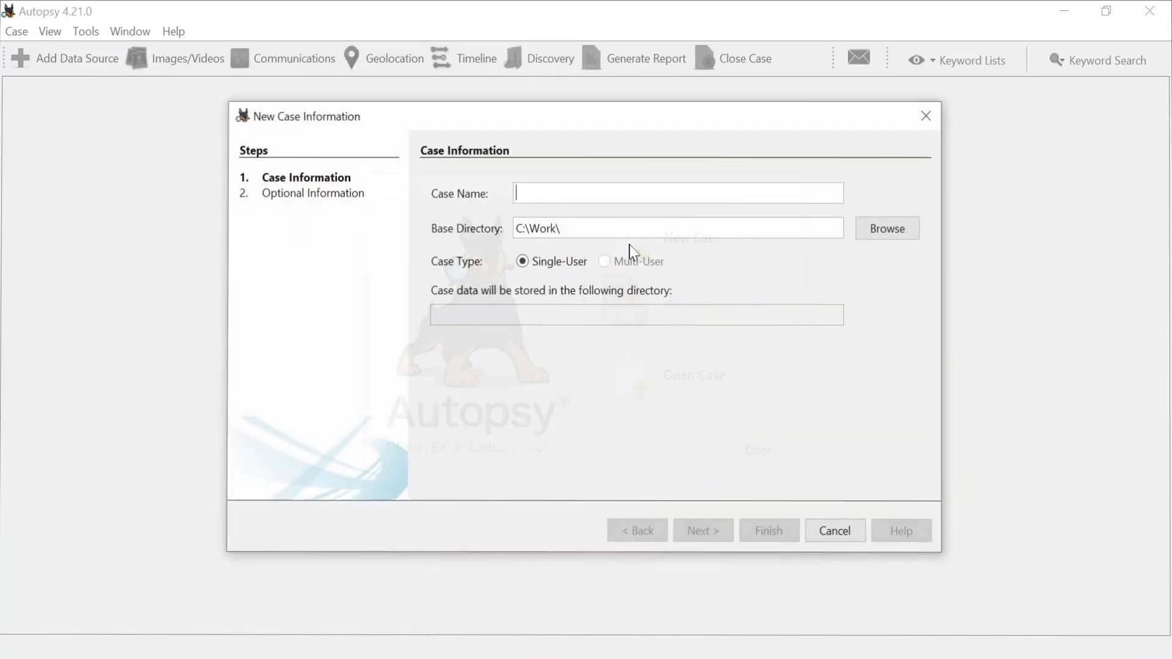
{"action": "type", "text": "Case-1-USB"}
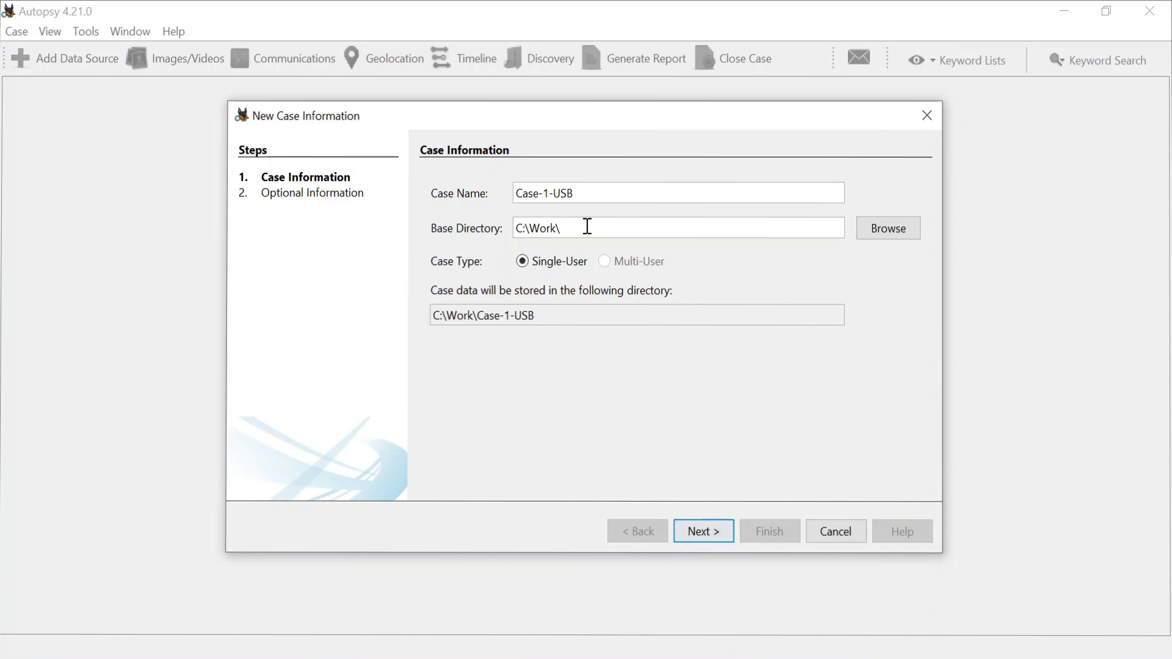
- Create a folder named Work-Folder on the Desktop and use it as the case's base directory
{"action": "left_click", "coordinate": [874, 229]}
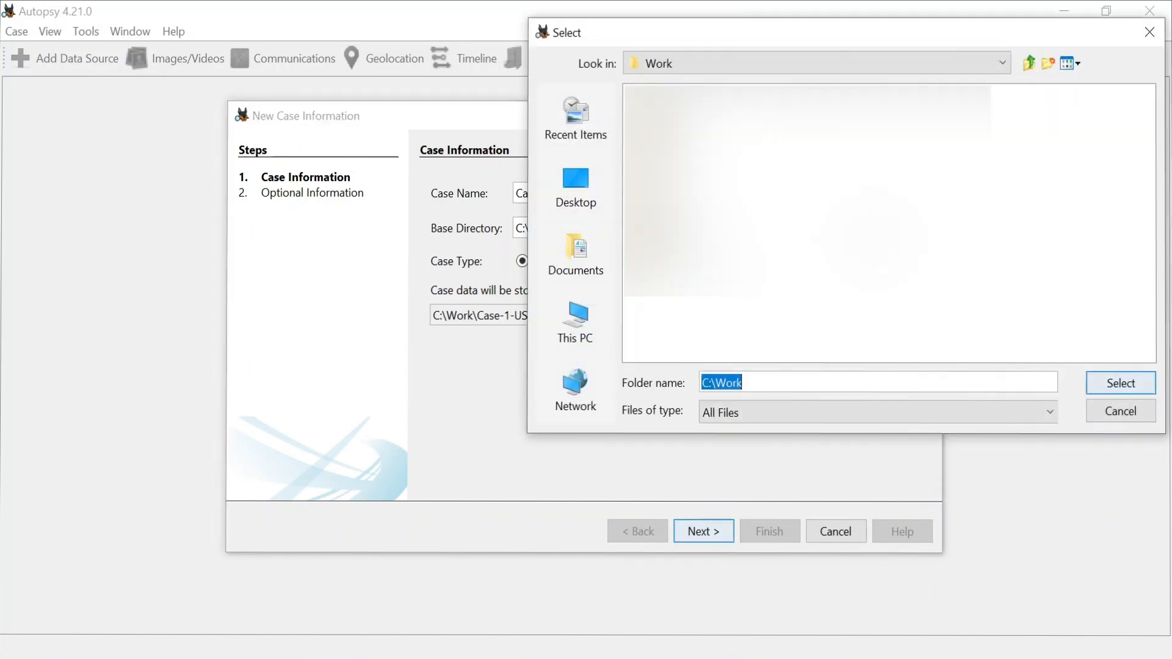
{"action": "left_click", "coordinate": [577, 203]}
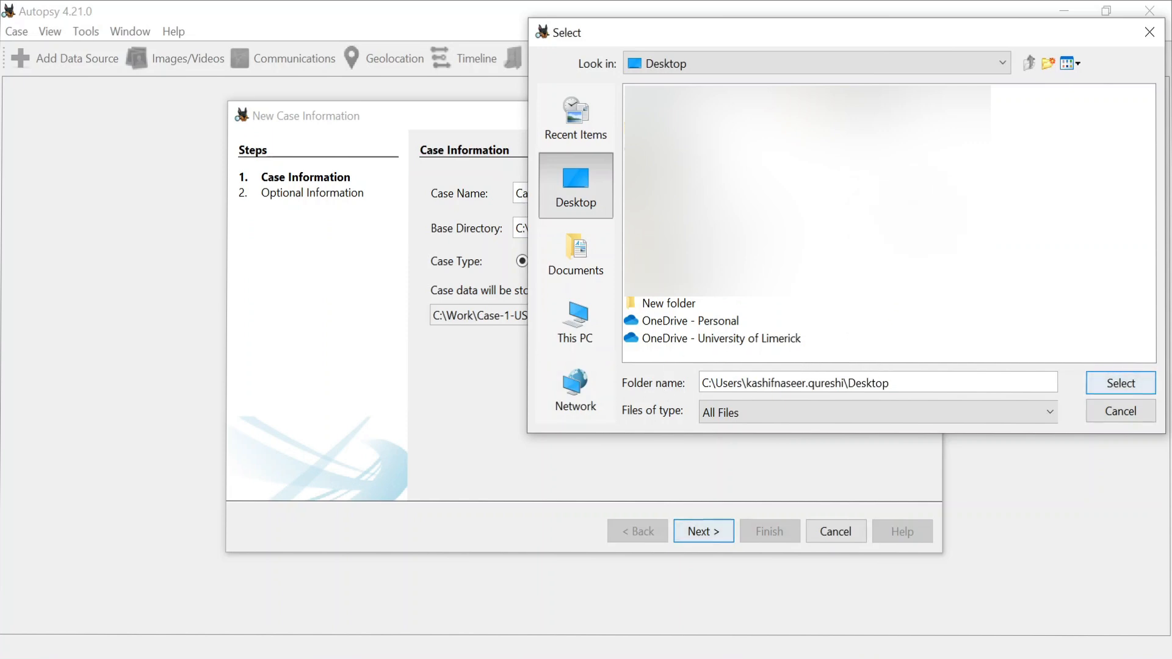
{"action": "left_click", "coordinate": [1047, 63]}
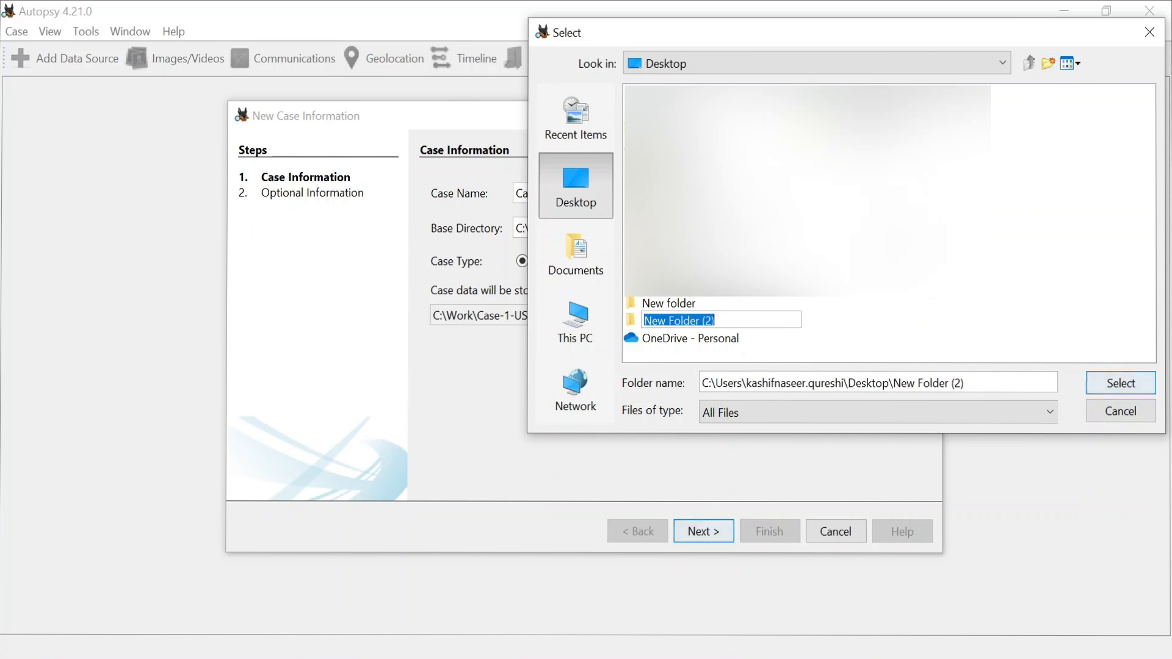
{"action": "type", "text": "W"}
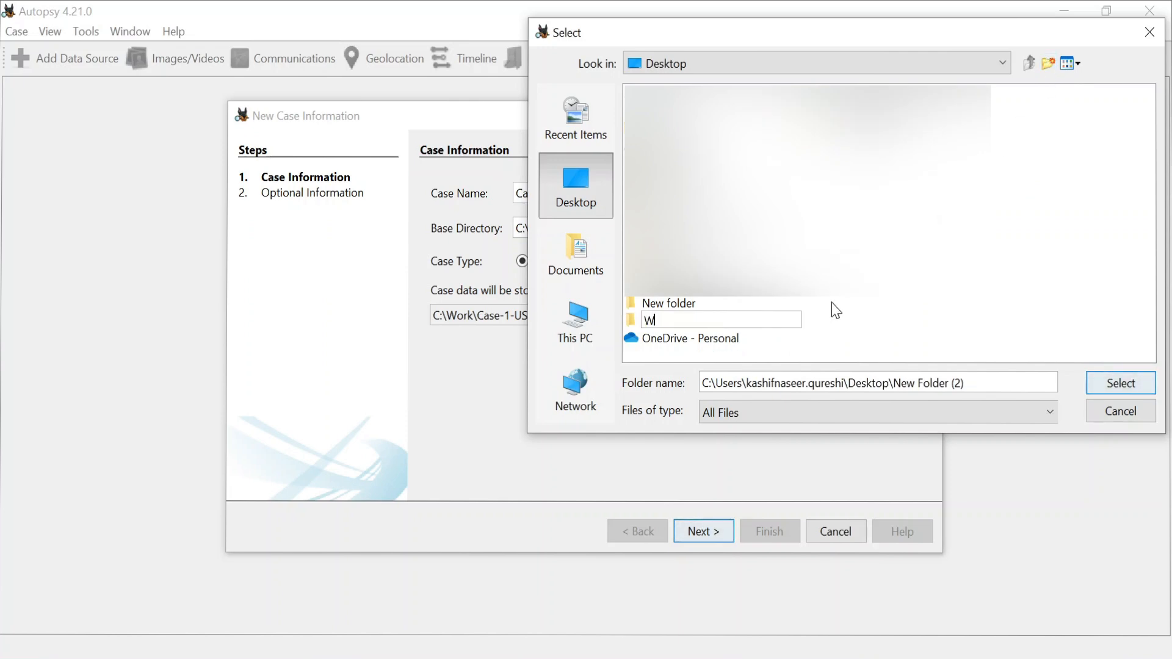
{"action": "type", "text": "ord-Folder"}
{"action": "key", "text": "Return"}
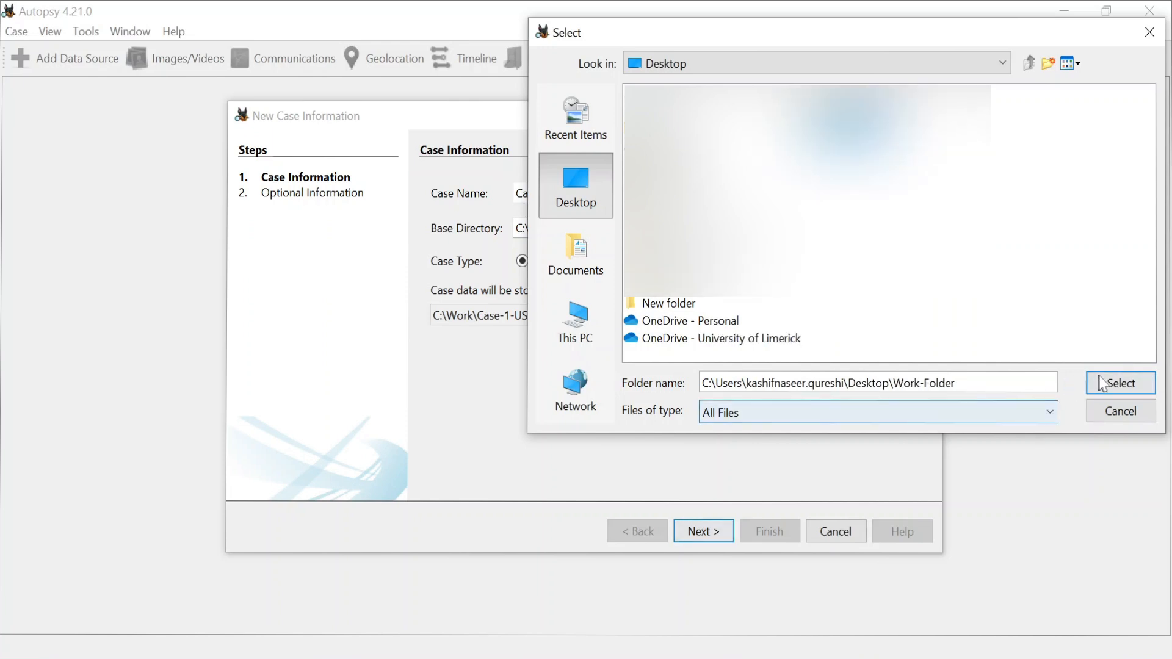
{"action": "key", "text": "Return"}
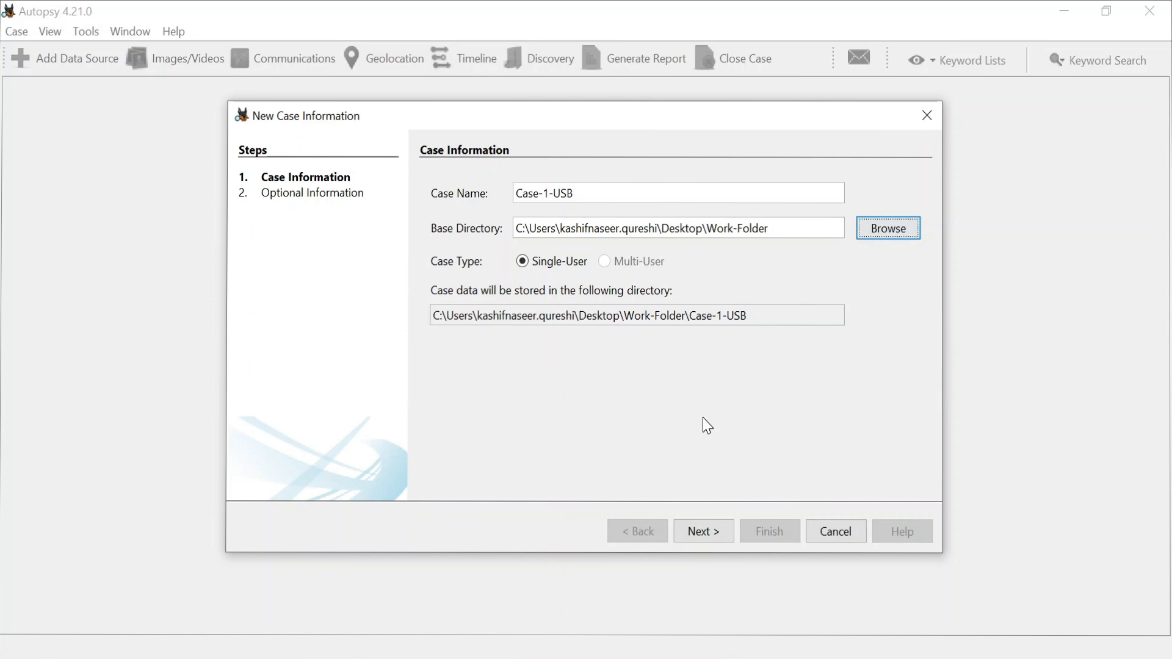
{"action": "left_click", "coordinate": [710, 533]}
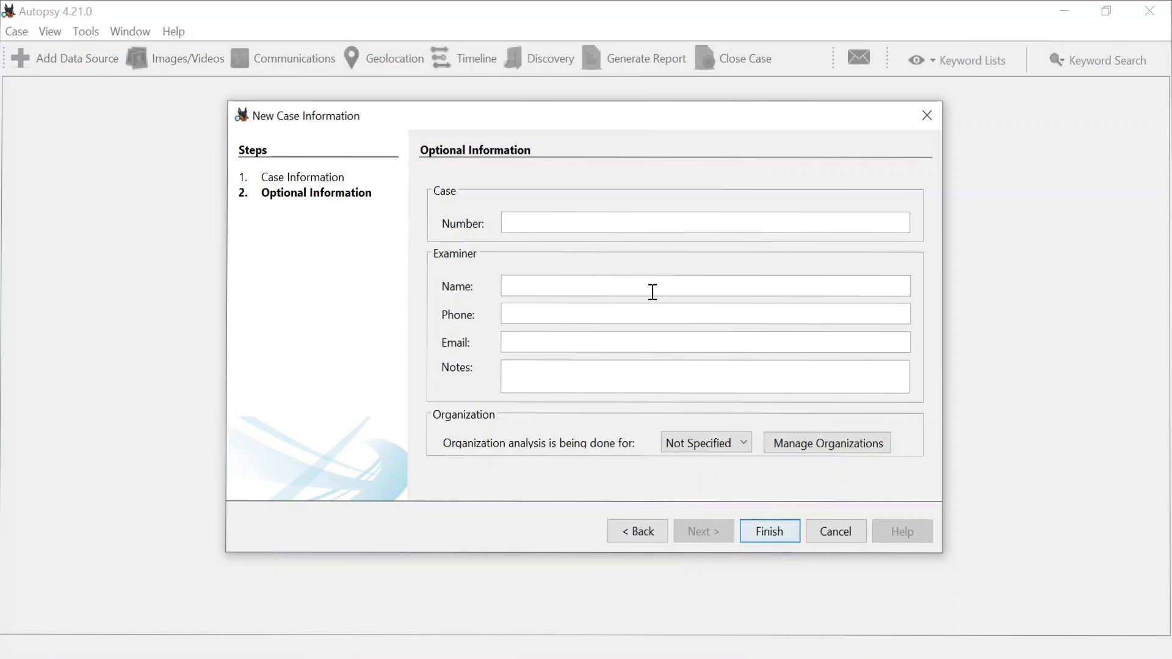
- Enter case number Case-1, the examiner's name and the notes USB-Forencics-Analysis, and finish creating the case
{"action": "type", "text": "Casi"}
{"action": "key", "text": "BackSpace"}
{"action": "type", "text": "e-1"}
{"action": "left_click", "coordinate": [666, 288]}
{"action": "type", "text": "Kashif"}
{"action": "left_click", "coordinate": [563, 384]}
{"action": "type", "text": "USB"}
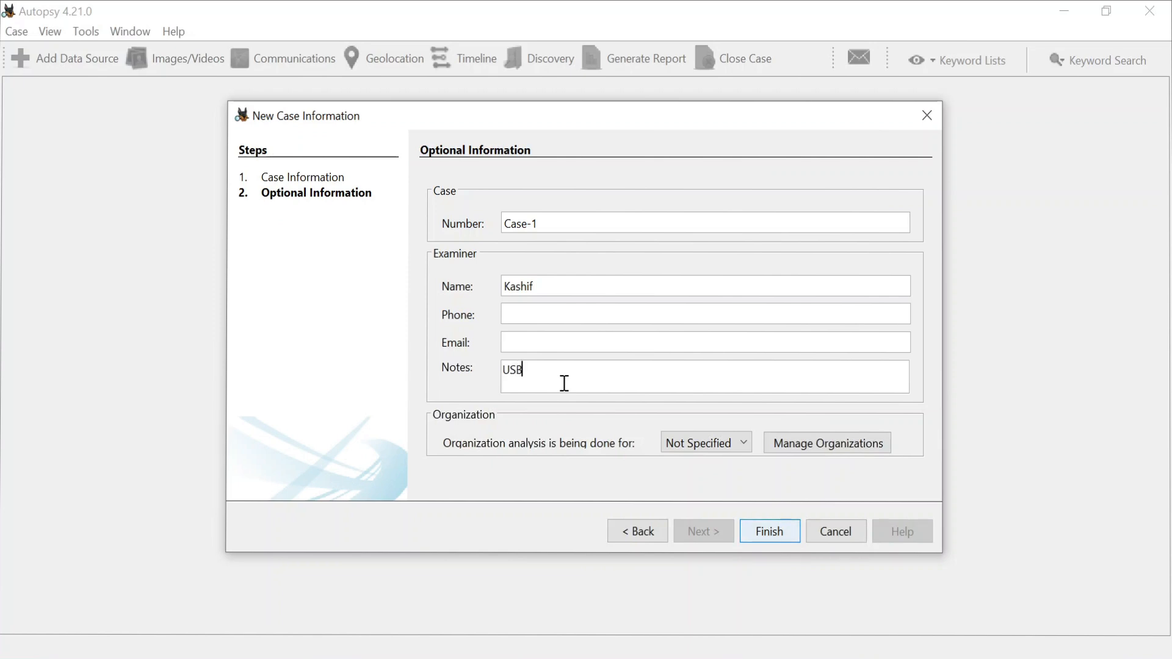
{"action": "type", "text": "-Forencics-Anas"}
{"action": "key", "text": "BackSpace"}
{"action": "type", "text": "lysis"}
{"action": "left_click", "coordinate": [784, 541]}
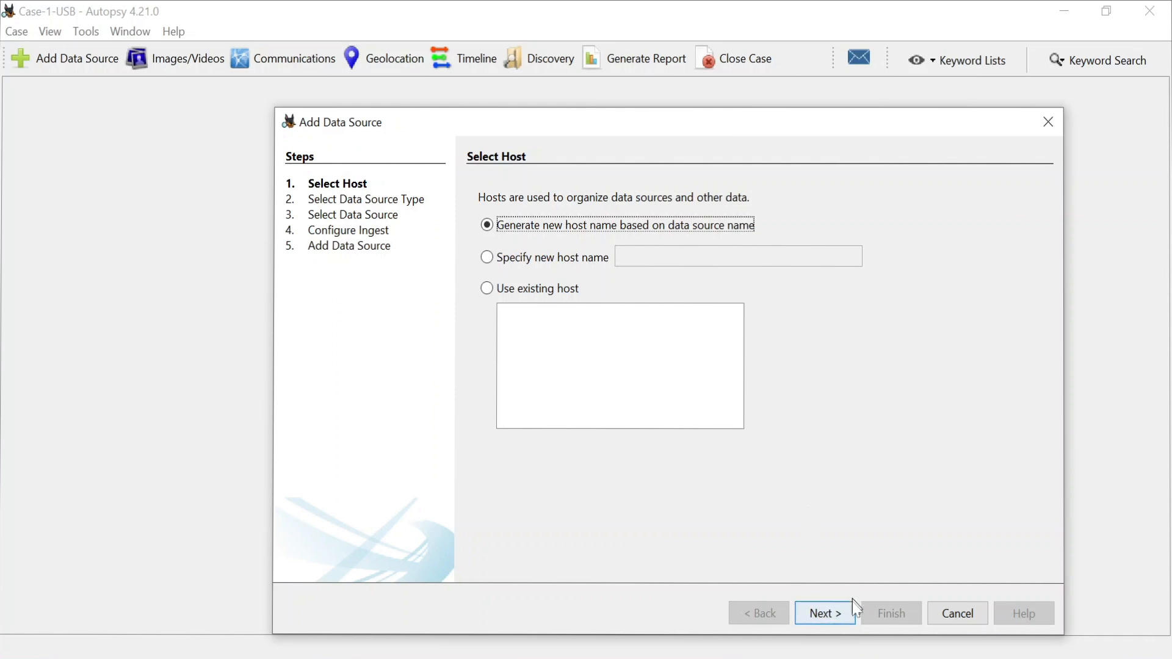
- Select the disk image Case-1.E01 from Sample-Case-1\Cas-1-USB-Image on the Desktop as data source, with a host name generated from its name
{"action": "left_click", "coordinate": [840, 615]}
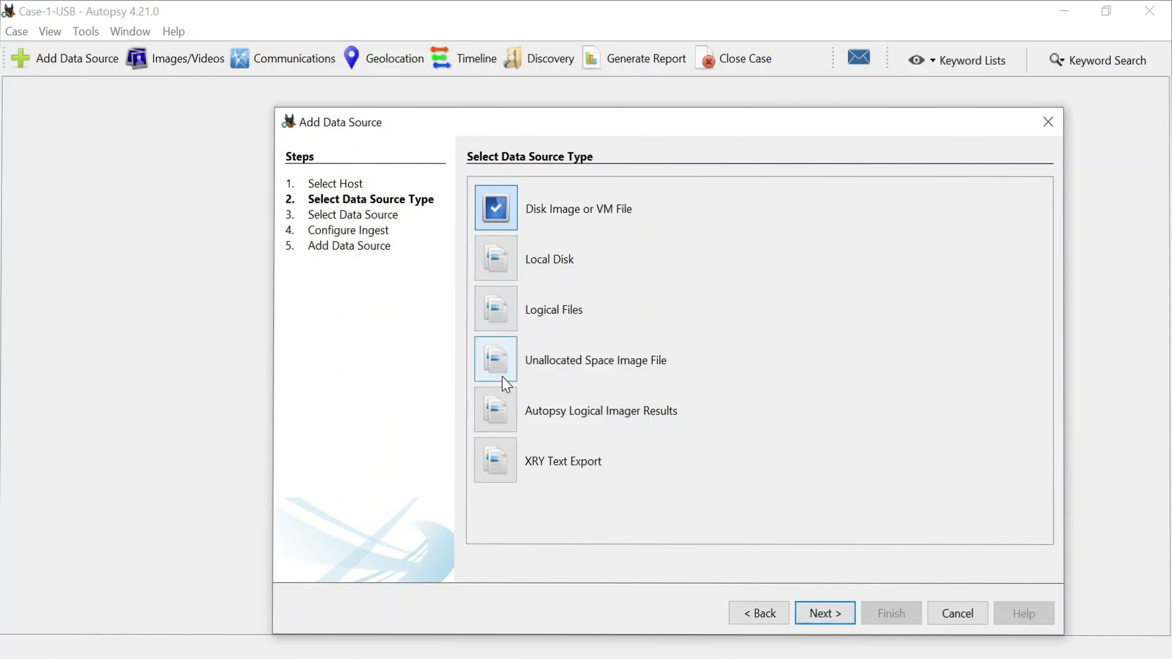
{"action": "left_click", "coordinate": [823, 617]}
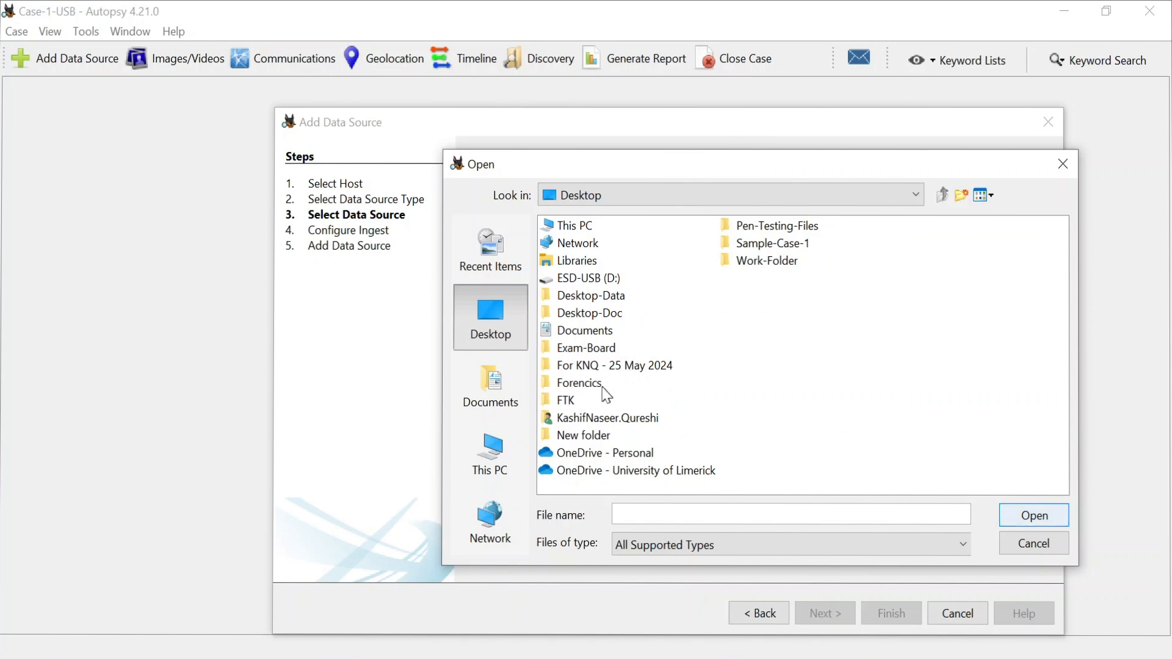
{"action": "left_click", "coordinate": [795, 244]}
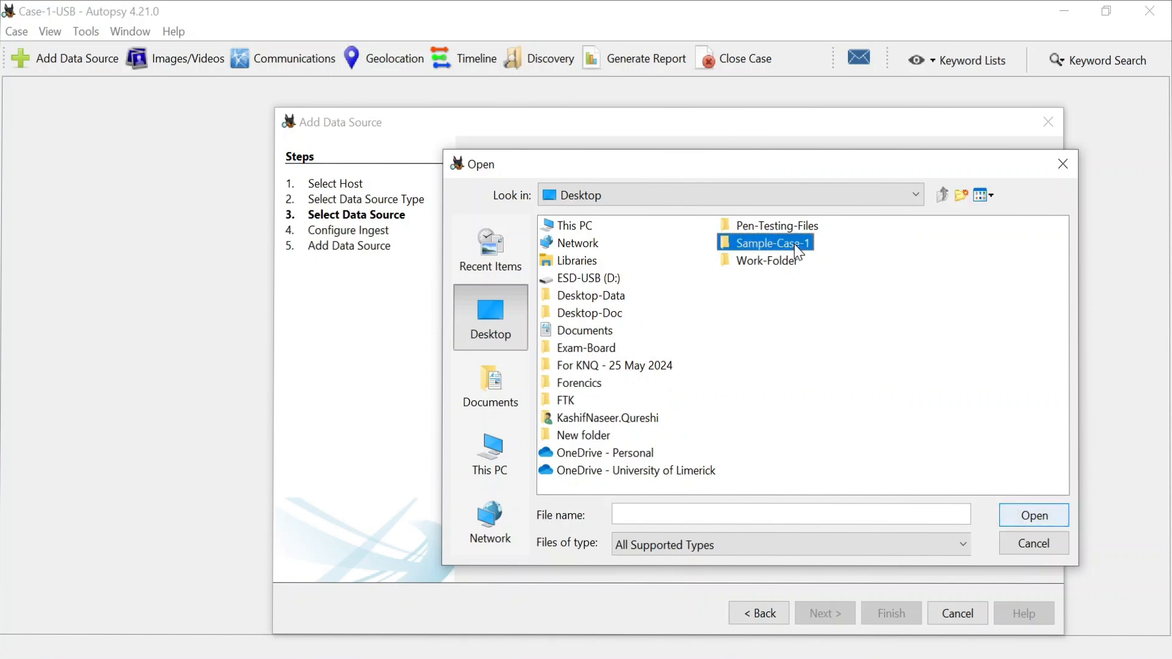
{"action": "left_click", "coordinate": [741, 244]}
{"action": "double_click", "coordinate": [726, 246]}
{"action": "left_click", "coordinate": [595, 230]}
{"action": "double_click", "coordinate": [598, 227]}
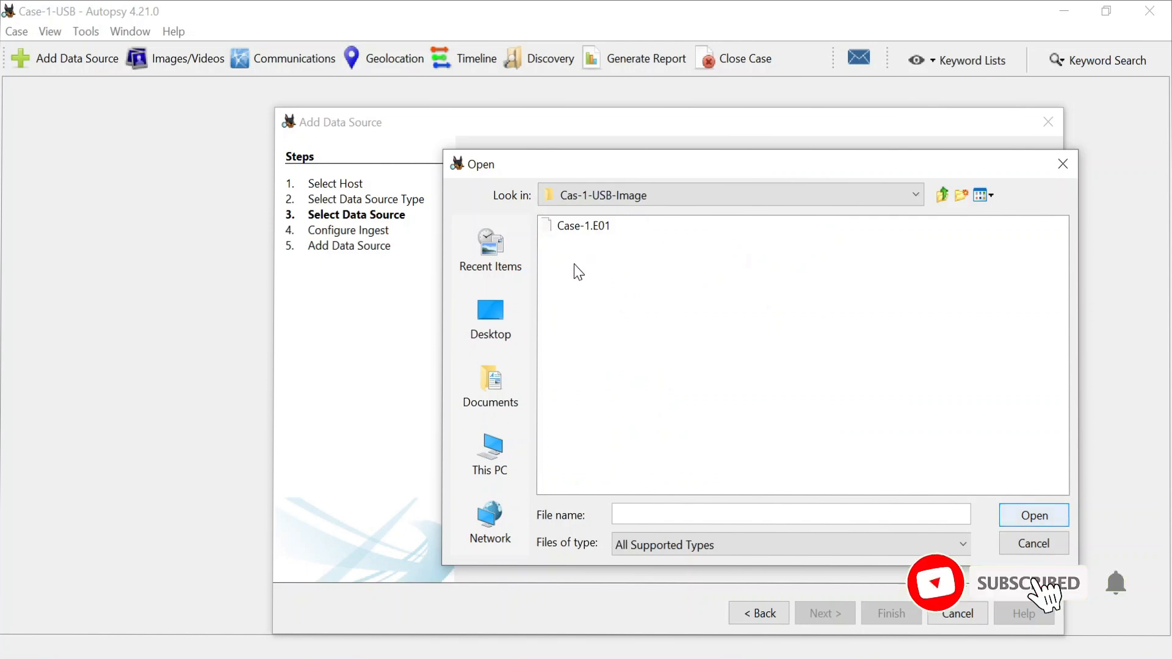
{"action": "left_click", "coordinate": [593, 229]}
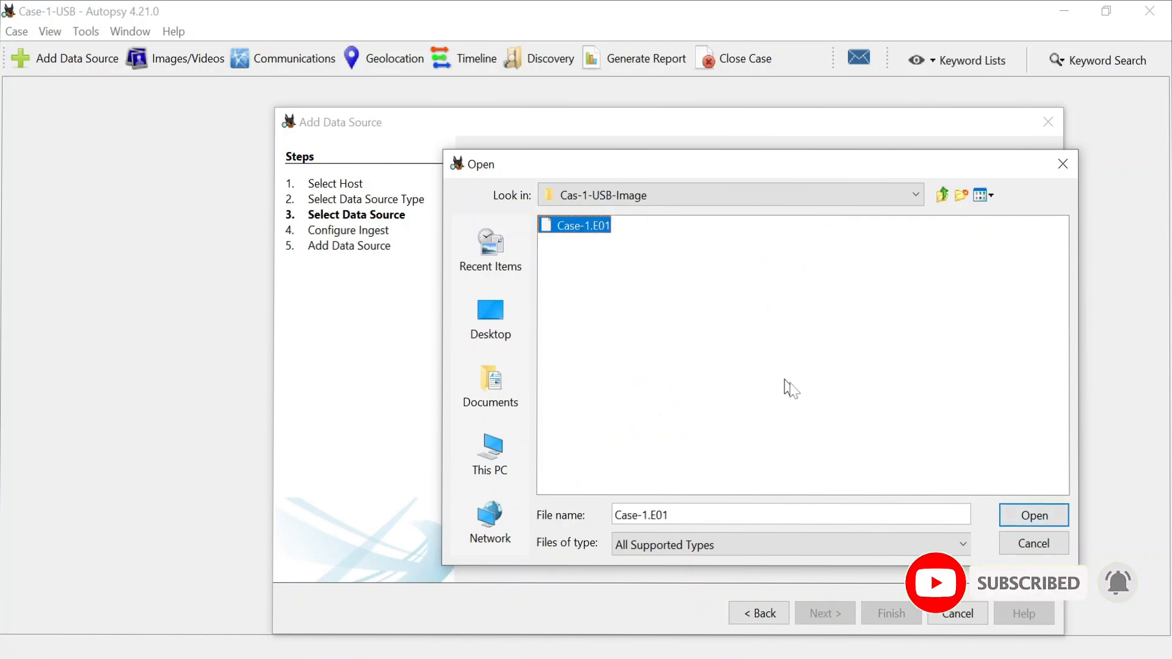
{"action": "left_click", "coordinate": [1033, 515]}
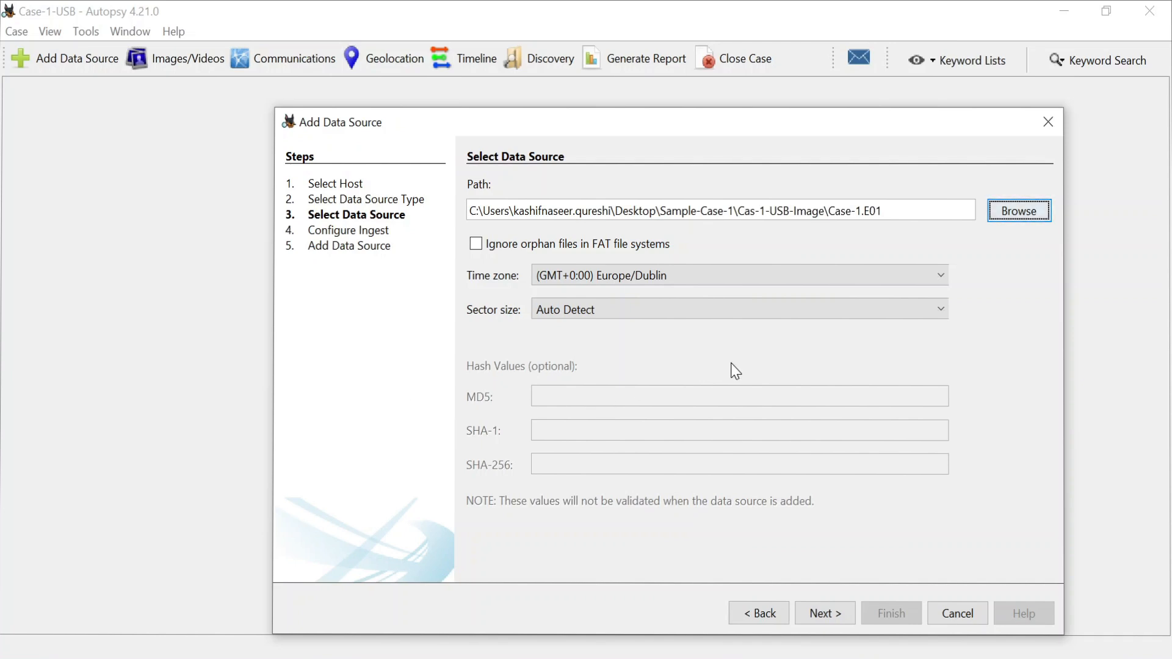
{"action": "left_click", "coordinate": [834, 615]}
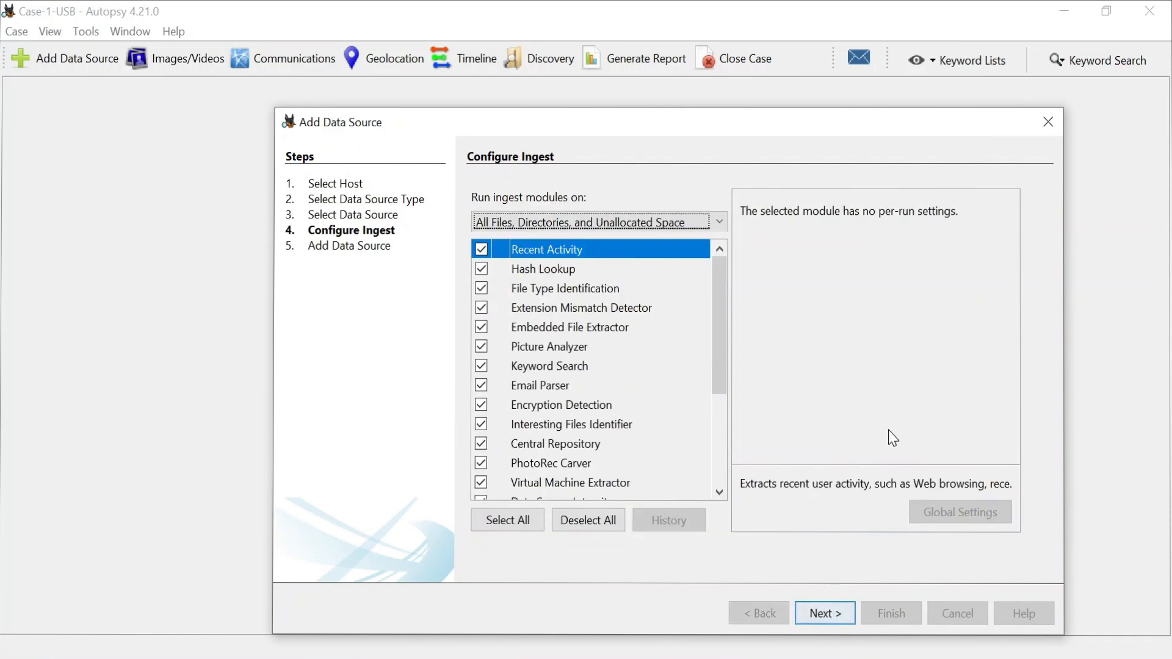
- Enable all ingest modules for all files, directories and unallocated space, and finish adding the data source
{"action": "mouse_move", "coordinate": [727, 327]}
{"action": "left_mouse_down"}
{"action": "mouse_move", "coordinate": [723, 437]}
{"action": "mouse_move", "coordinate": [742, 324]}
{"action": "left_mouse_up"}
{"action": "left_click", "coordinate": [488, 520]}
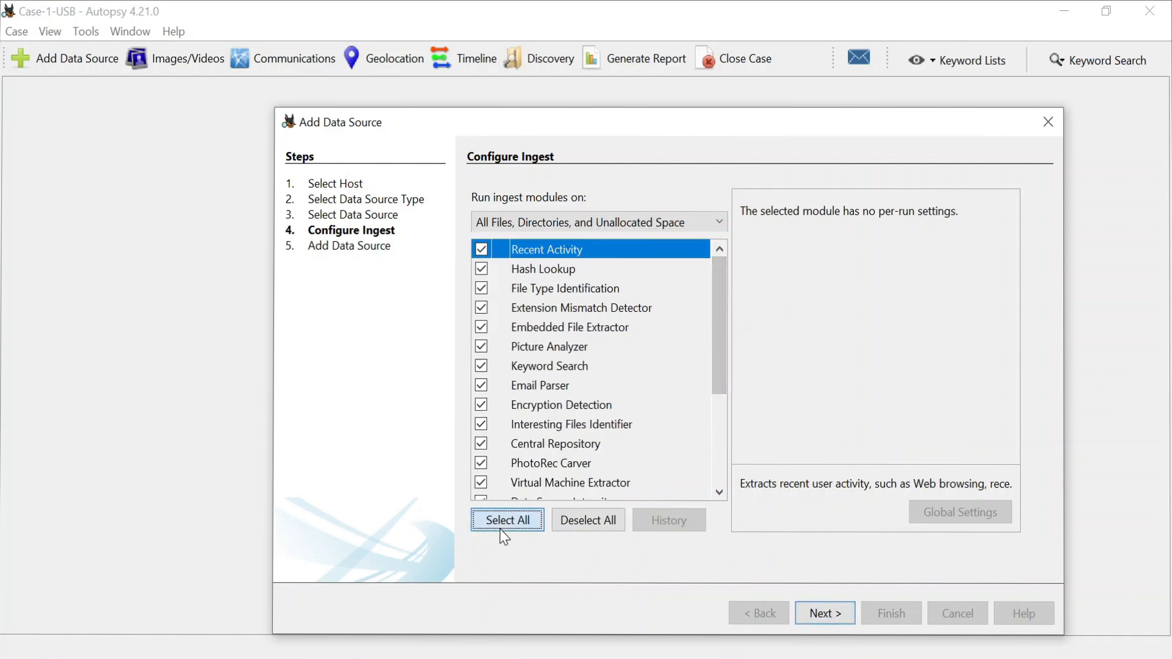
{"action": "left_click", "coordinate": [825, 613]}
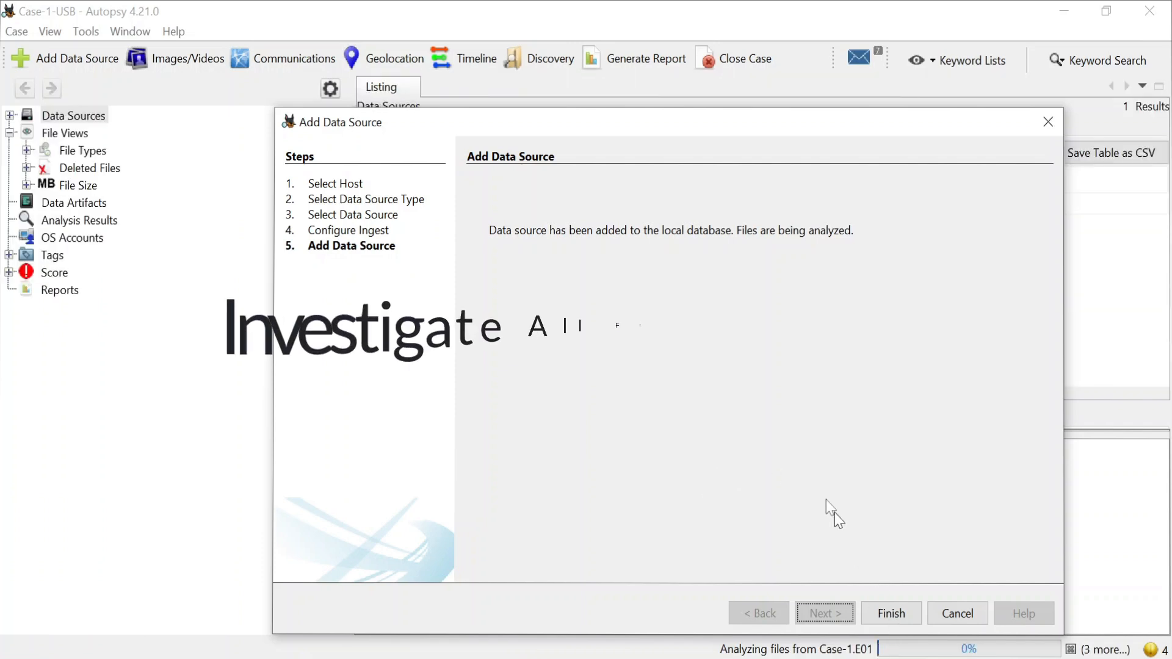
{"action": "left_click", "coordinate": [891, 614]}
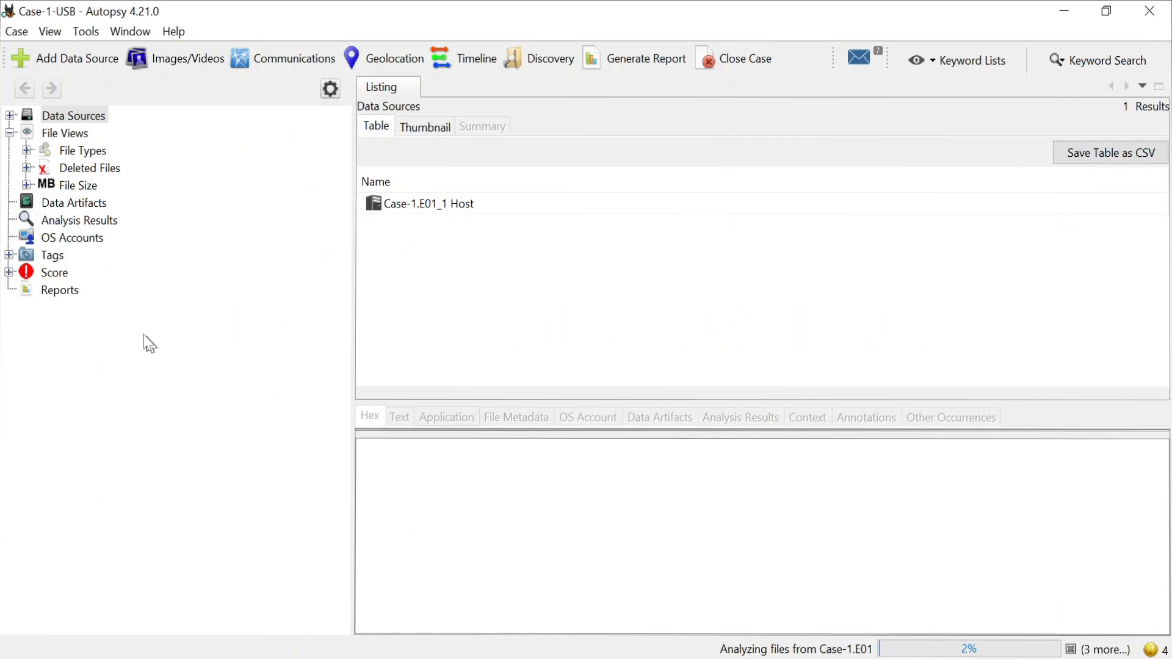
- Examine the image, video, audio, archive and database files listed by extension under File Types
{"action": "left_click", "coordinate": [27, 151]}
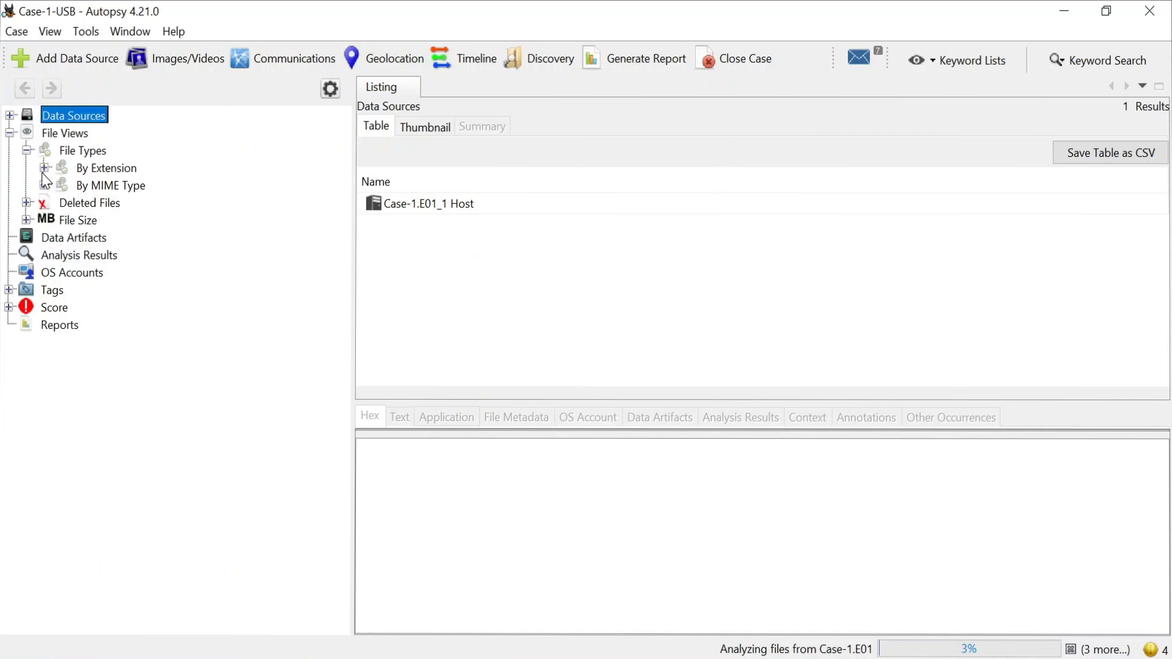
{"action": "left_click", "coordinate": [44, 169]}
{"action": "left_click", "coordinate": [121, 192]}
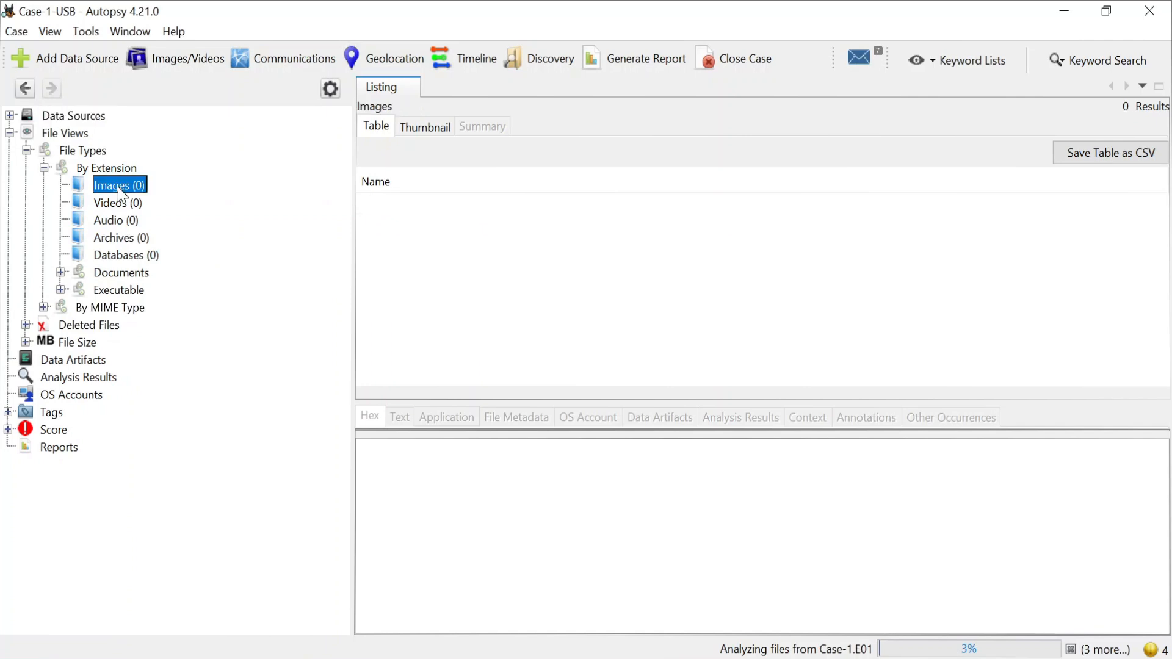
{"action": "left_click", "coordinate": [120, 207]}
{"action": "left_click", "coordinate": [121, 221]}
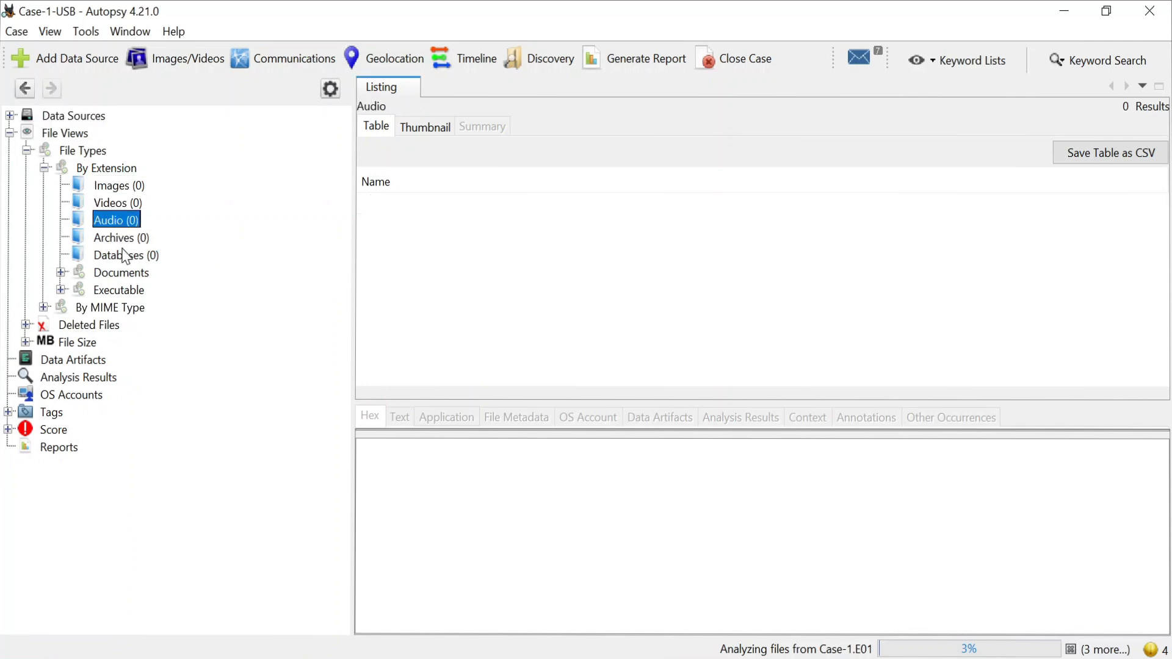
{"action": "left_click", "coordinate": [122, 238]}
{"action": "left_click", "coordinate": [125, 256]}
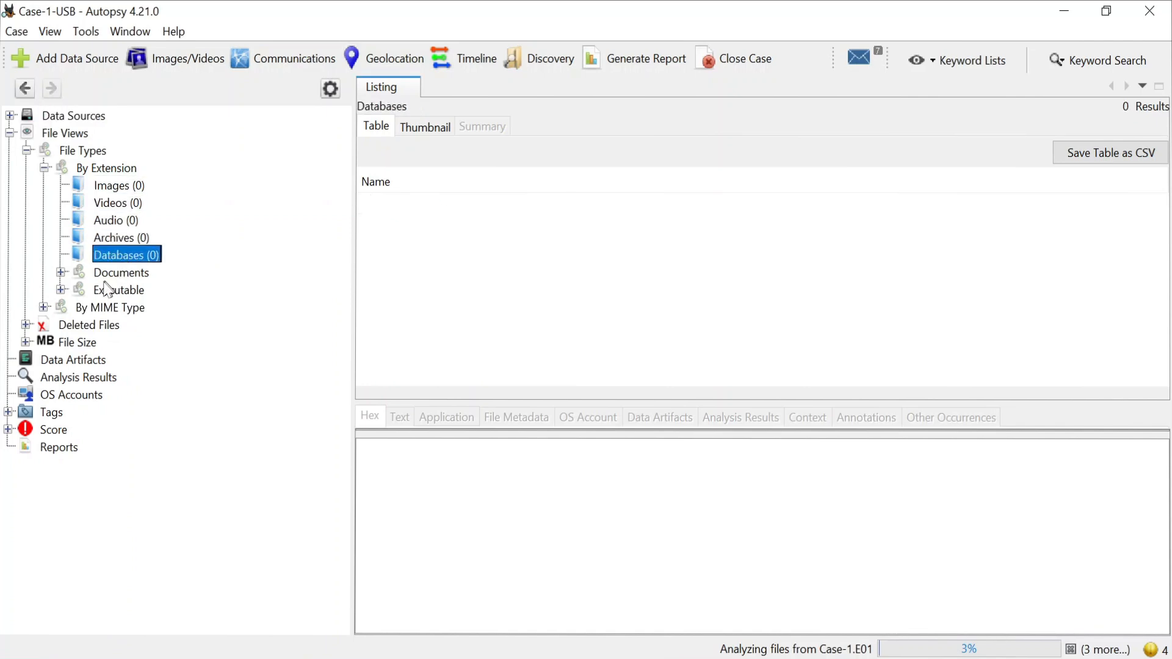
- Examine the HTML and Office files in the Documents category by extension
{"action": "left_click", "coordinate": [61, 272]}
{"action": "left_click", "coordinate": [119, 292]}
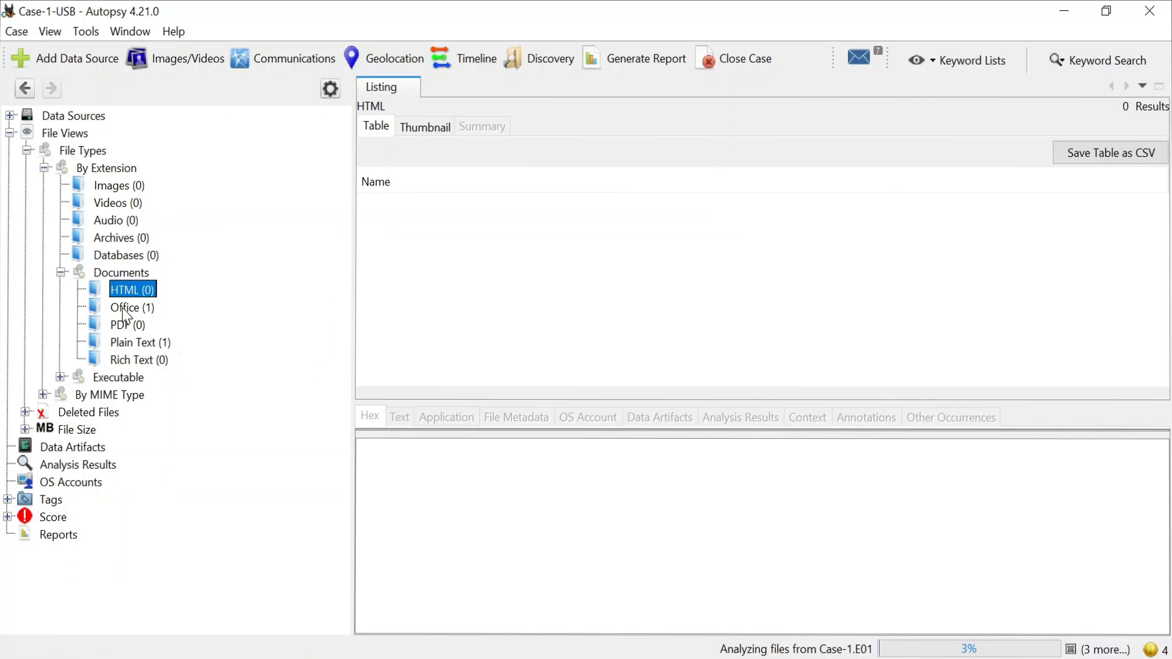
{"action": "left_click", "coordinate": [133, 308]}
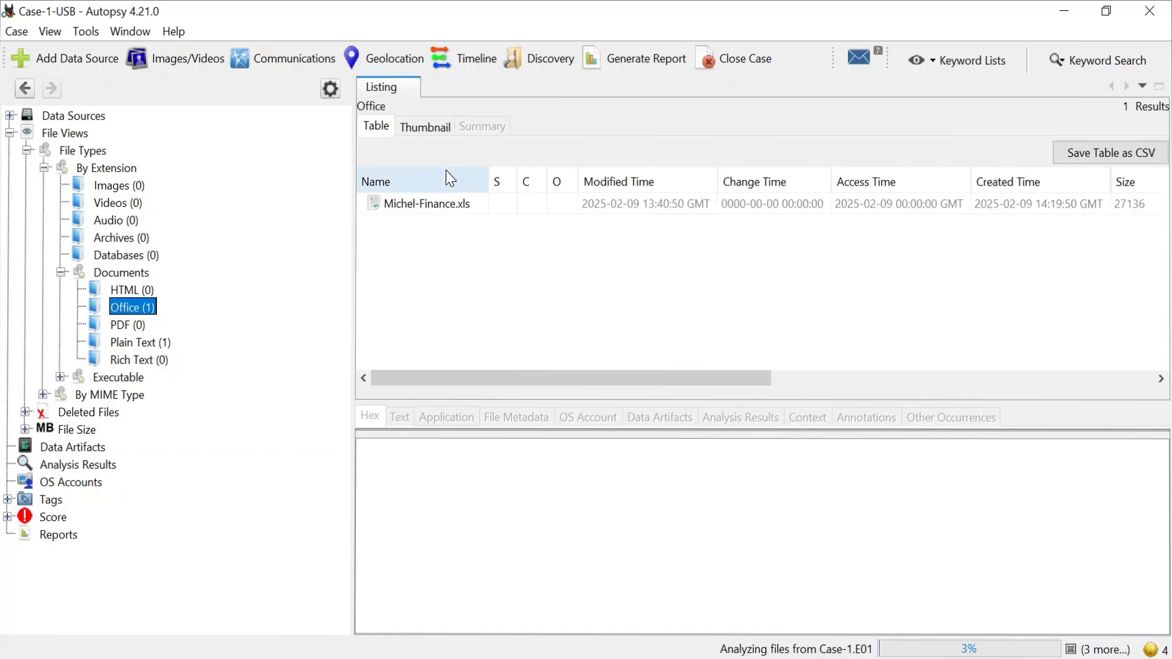
- Examine the listed Office file, the PDF, plain text and rich text documents, and the executable categories by extension
{"action": "left_click", "coordinate": [419, 206]}
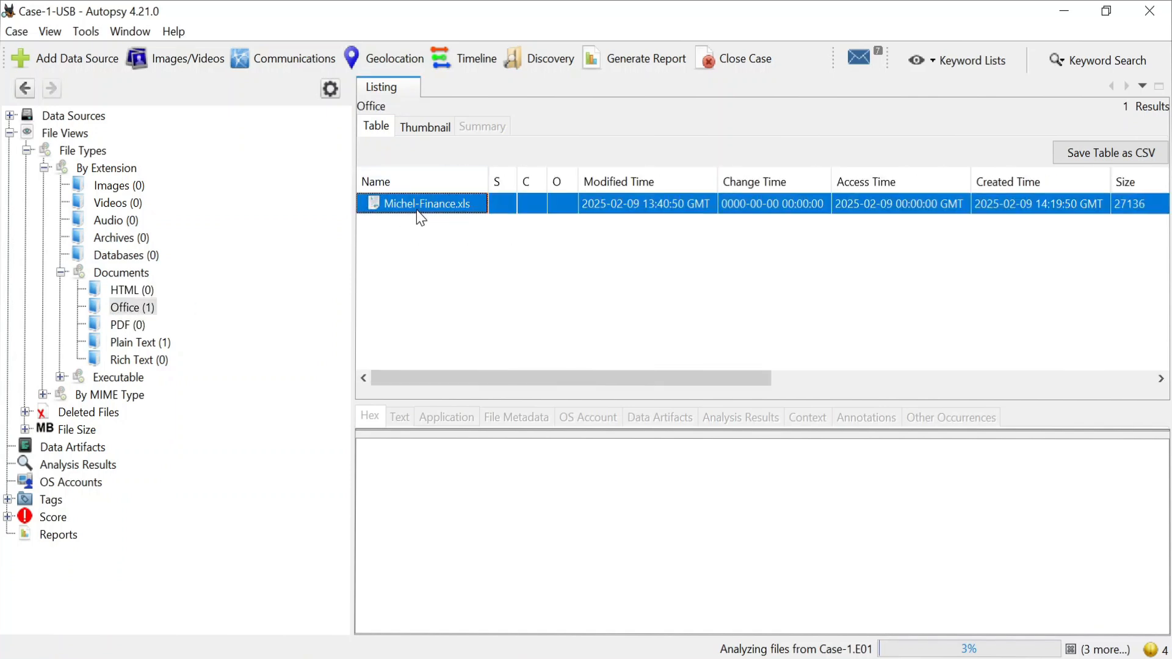
{"action": "left_click", "coordinate": [125, 326]}
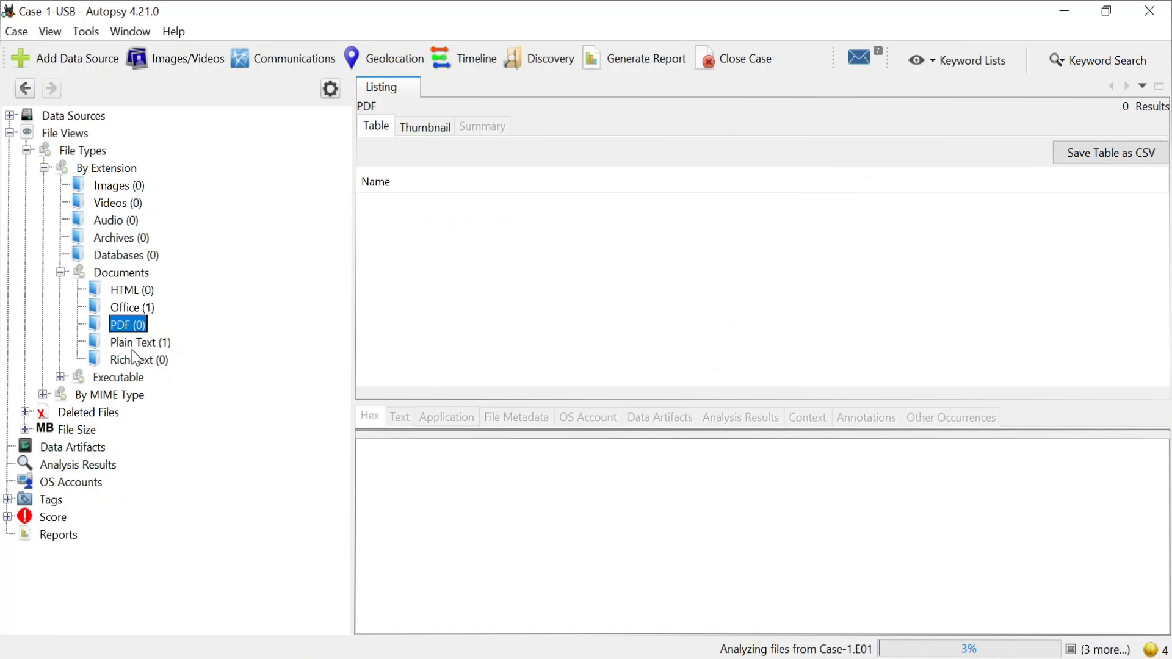
{"action": "left_click", "coordinate": [137, 342]}
{"action": "left_click", "coordinate": [410, 207]}
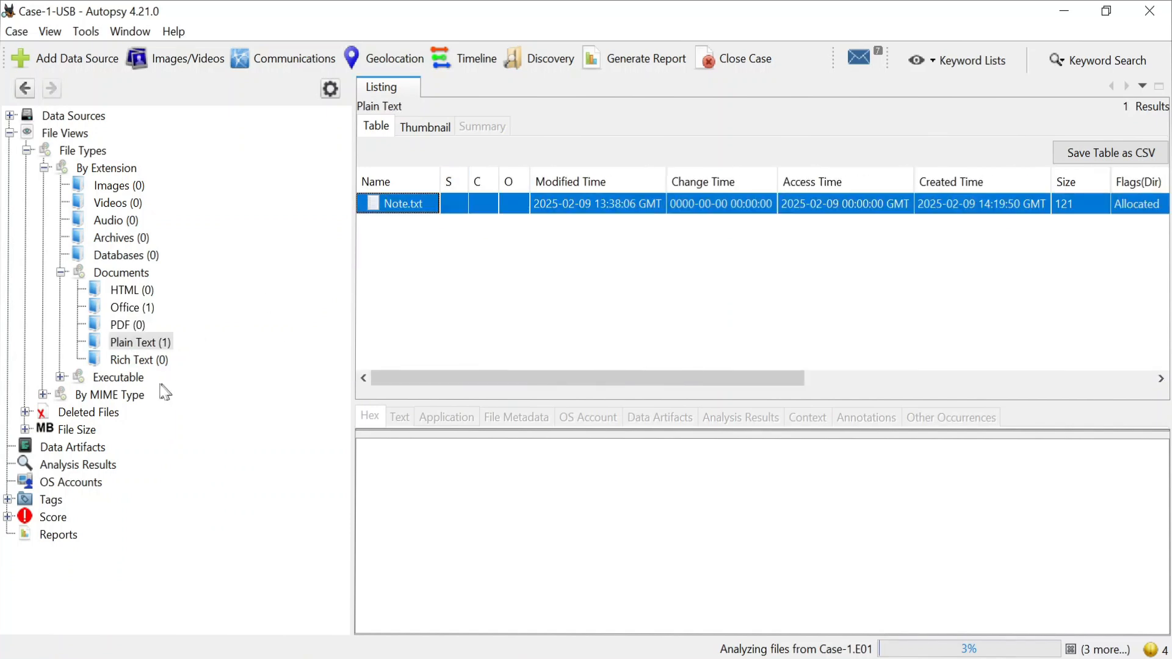
{"action": "left_click", "coordinate": [151, 362]}
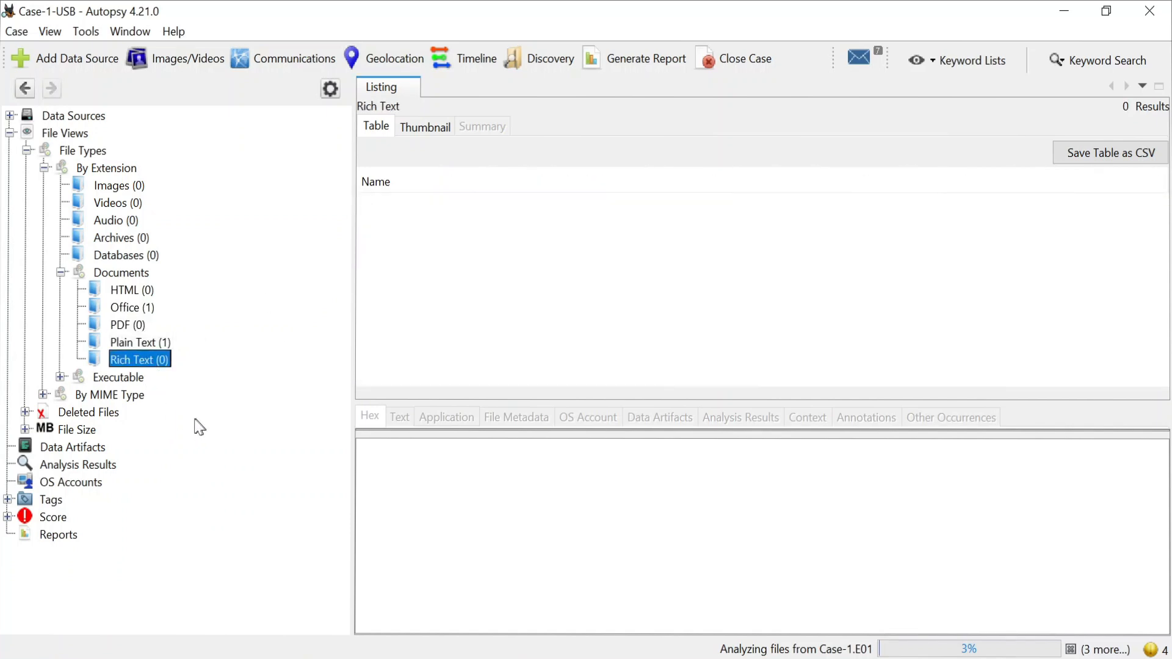
{"action": "left_click", "coordinate": [60, 377]}
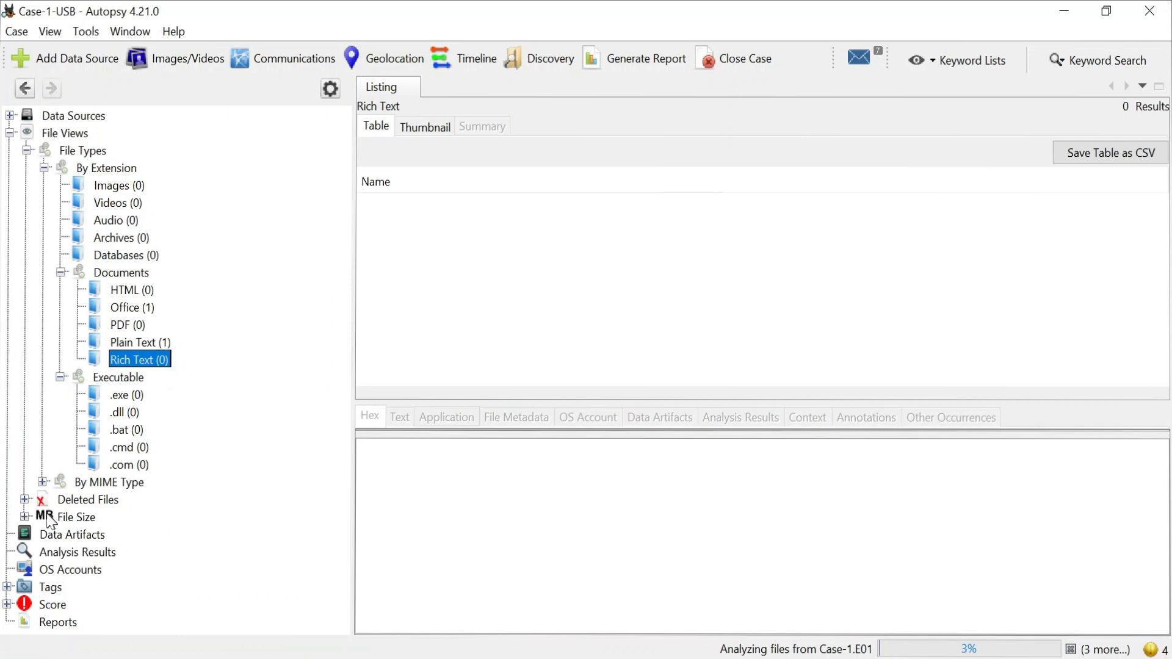
{"action": "left_click", "coordinate": [45, 169]}
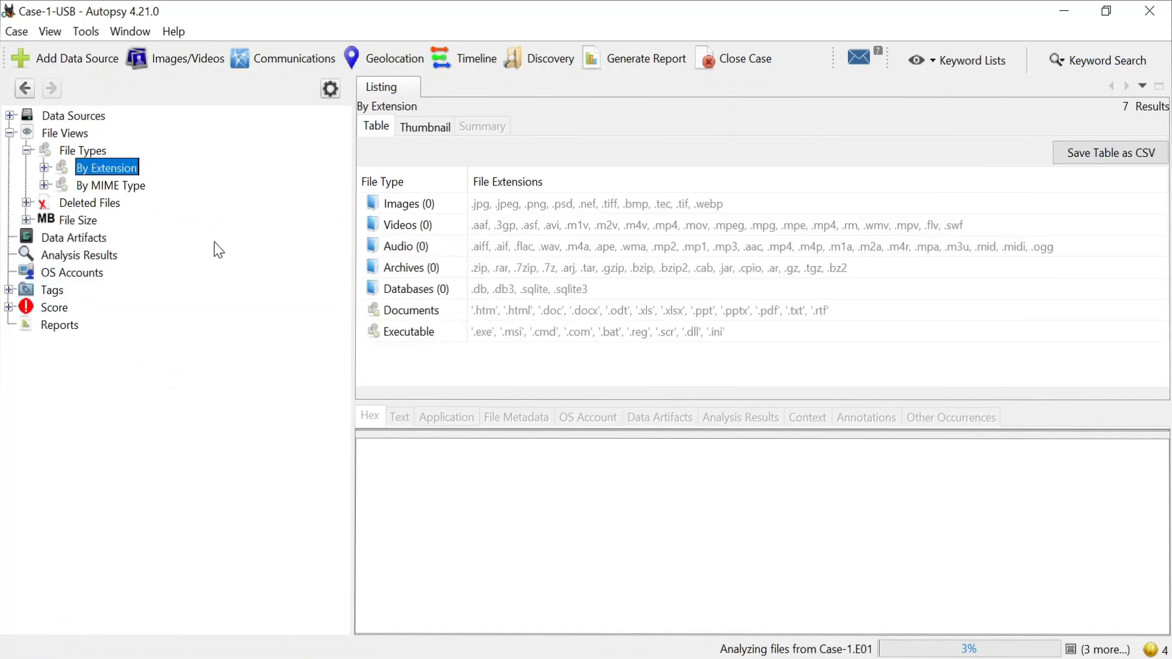
- Examine the deleted files of the disk image, both the file system ones and the complete list
{"action": "left_click", "coordinate": [94, 204]}
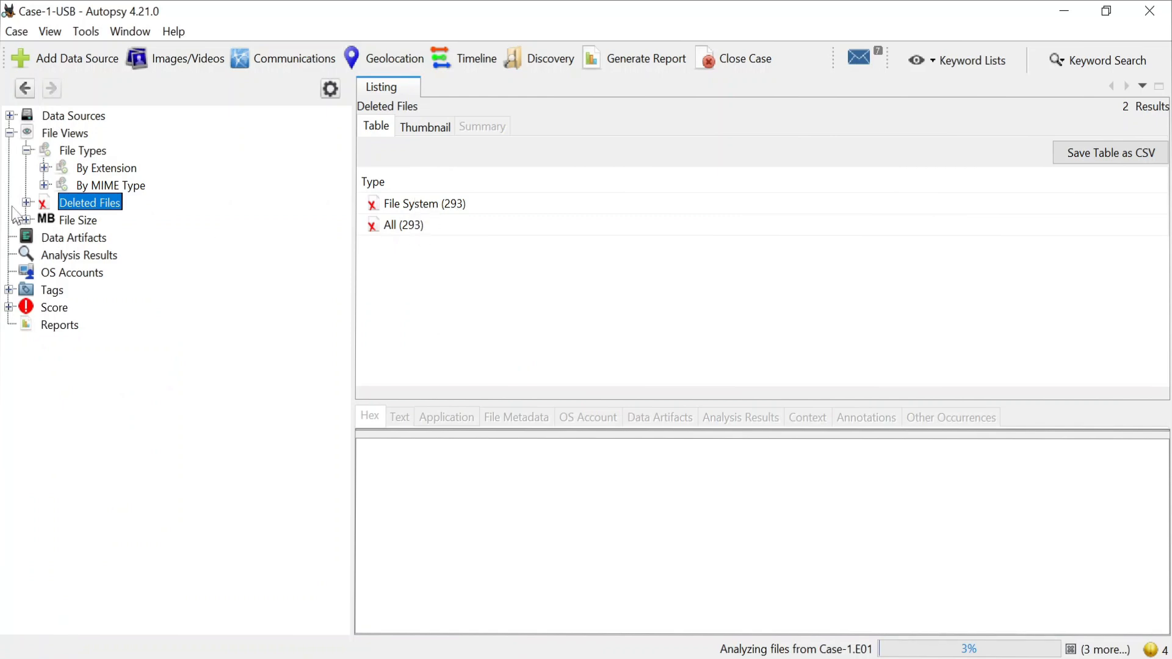
{"action": "left_click", "coordinate": [30, 203]}
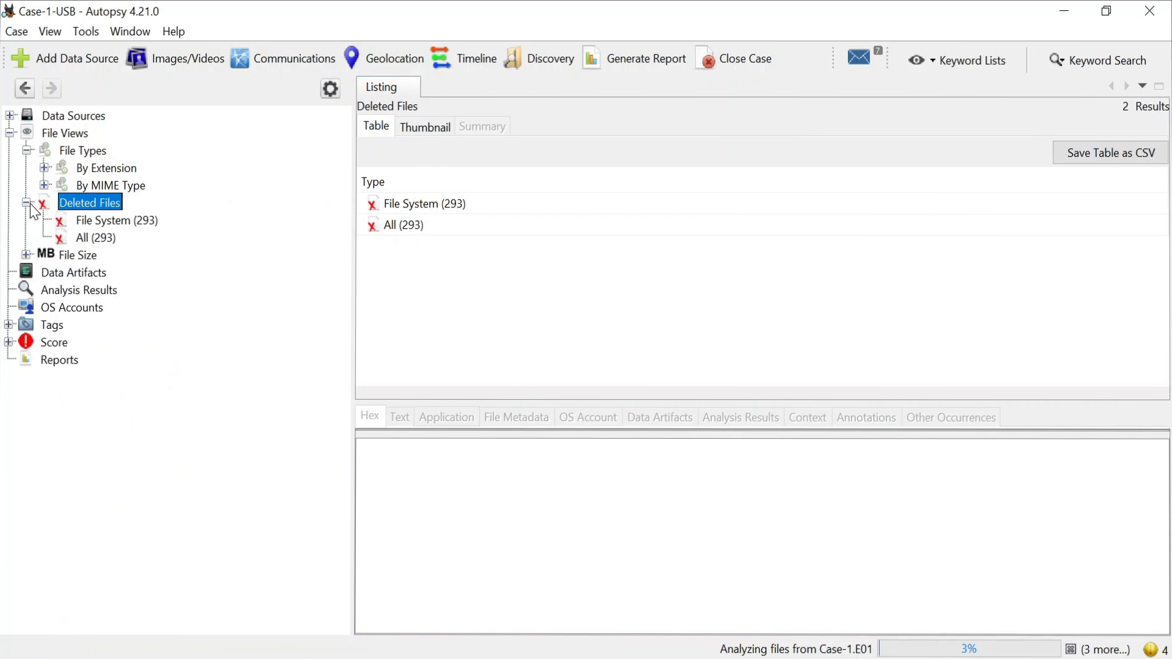
{"action": "left_click", "coordinate": [91, 220]}
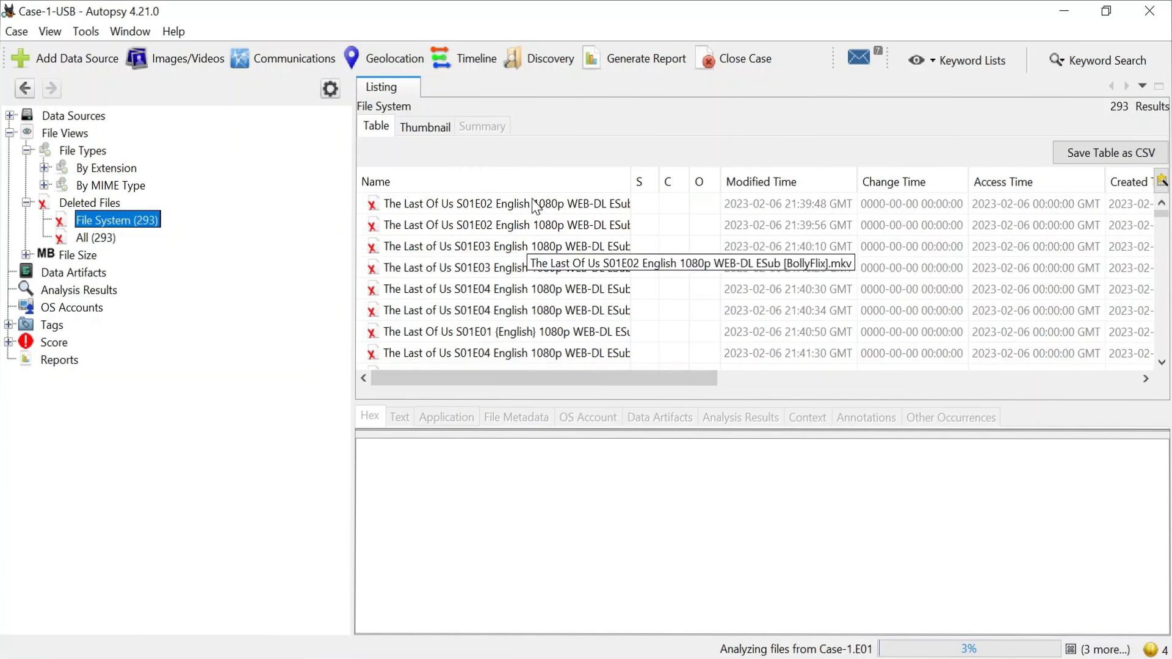
{"action": "left_click", "coordinate": [112, 238]}
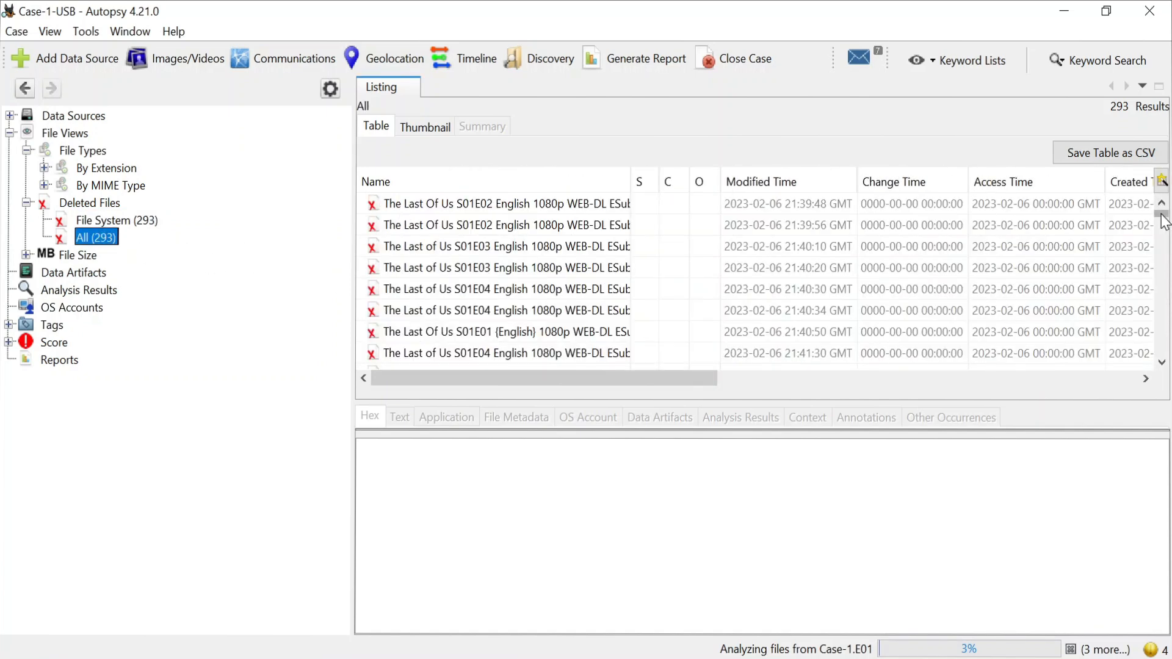
{"action": "mouse_move", "coordinate": [1161, 214]}
{"action": "left_mouse_down"}
{"action": "mouse_move", "coordinate": [1147, 405]}
{"action": "mouse_move", "coordinate": [1167, 209]}
{"action": "left_mouse_up"}
- Check the Data Artifacts, Analysis Results, bad and suspicious score items, and Reports of the case
{"action": "left_click", "coordinate": [27, 278]}
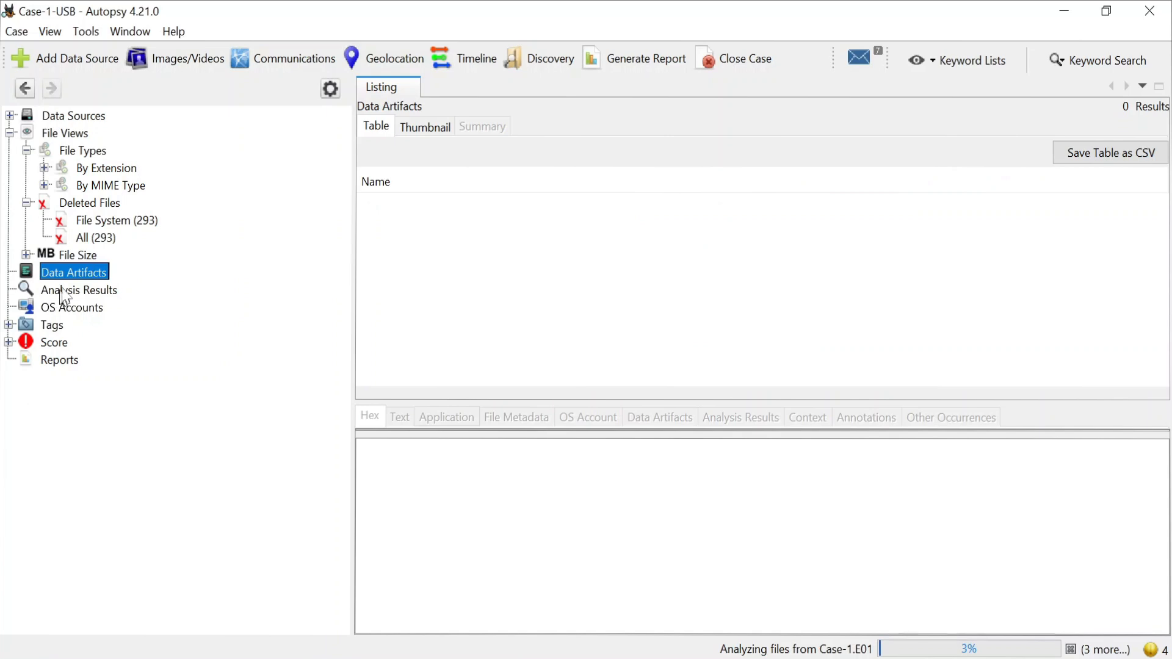
{"action": "left_click", "coordinate": [58, 290]}
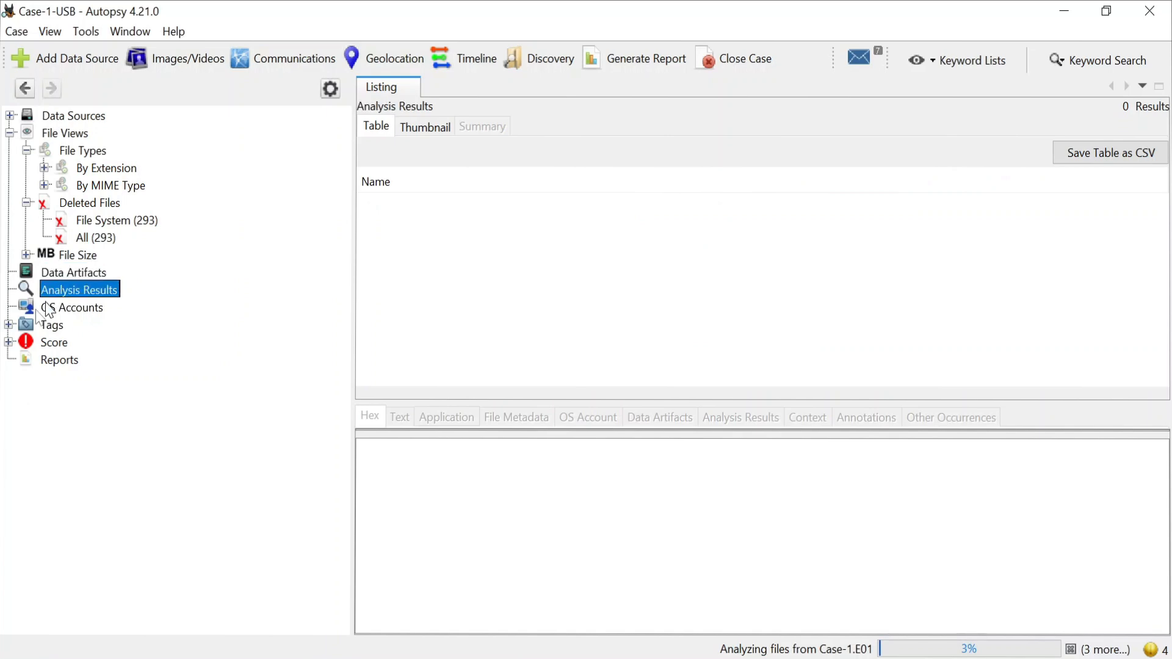
{"action": "left_click", "coordinate": [8, 343]}
{"action": "left_click", "coordinate": [68, 360]}
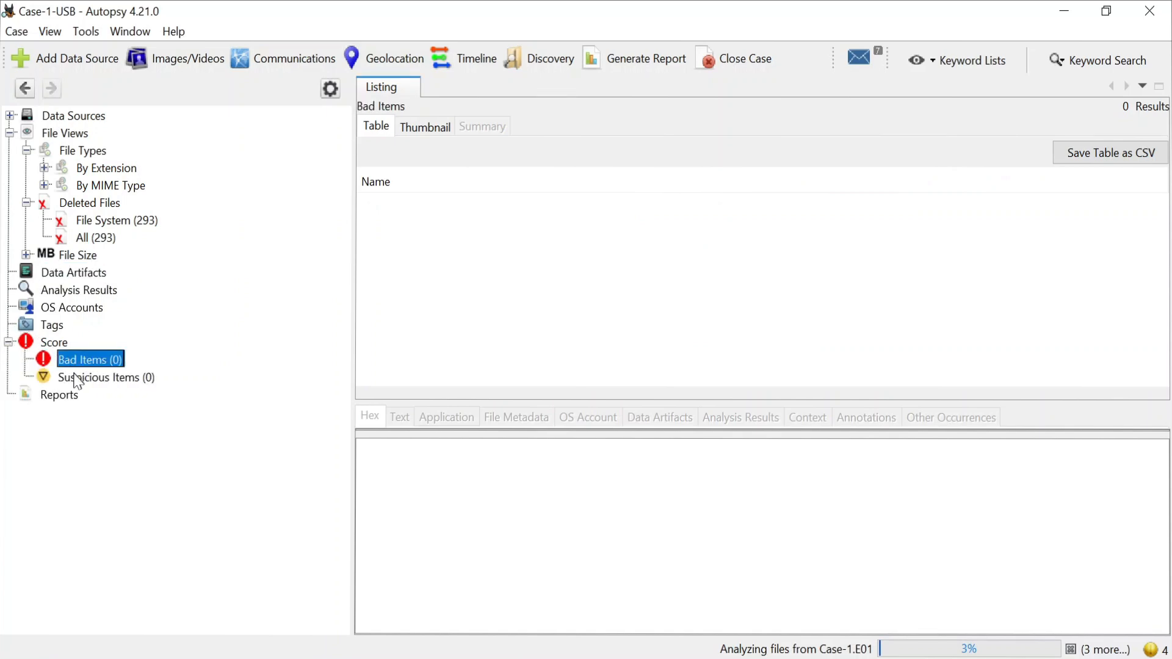
{"action": "left_click", "coordinate": [74, 378]}
{"action": "left_click", "coordinate": [56, 397]}
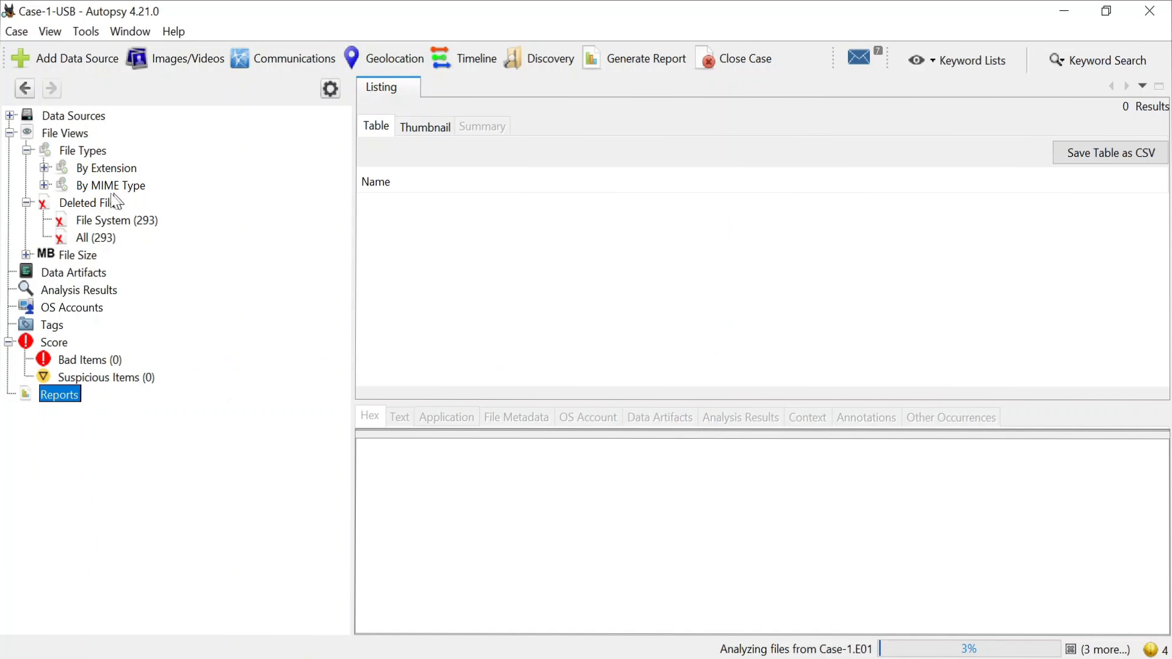
- Extract Michel-Finance.xls from the Office documents into the case's Export folder under its original name
{"action": "left_click", "coordinate": [44, 167]}
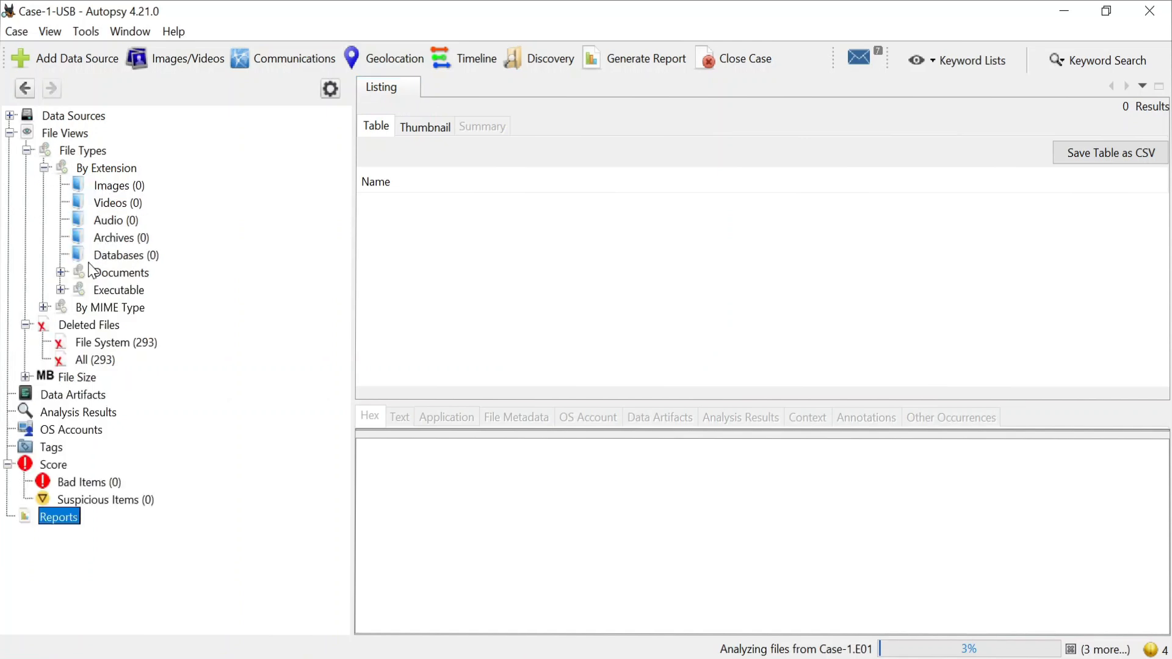
{"action": "left_click", "coordinate": [61, 273]}
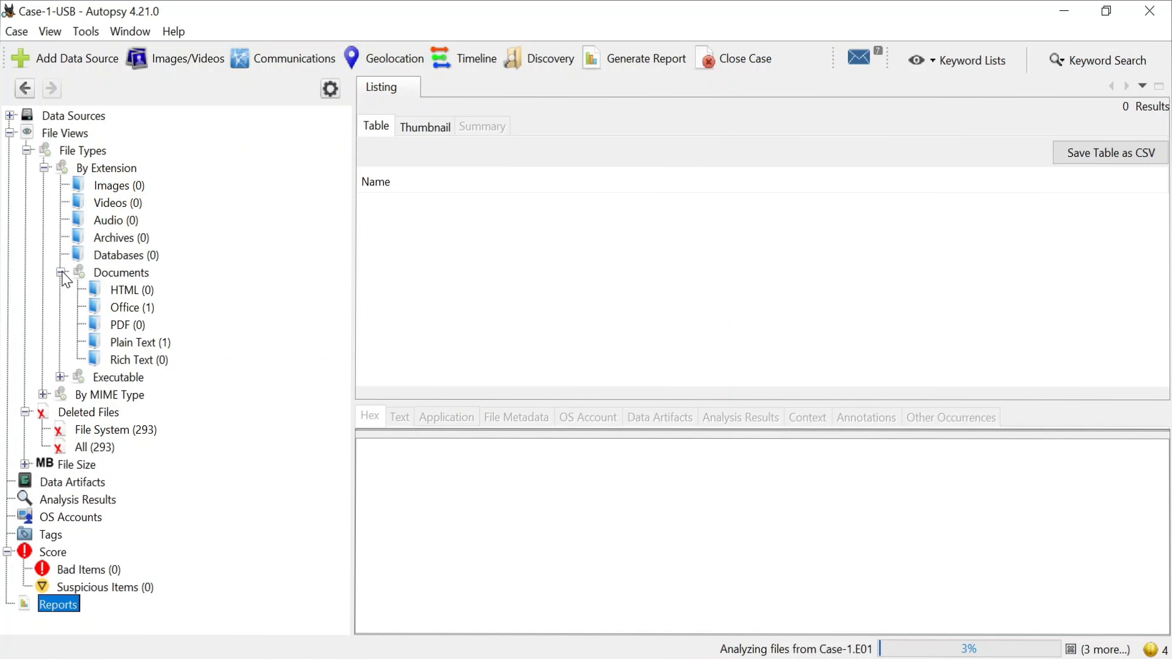
{"action": "left_click", "coordinate": [125, 307]}
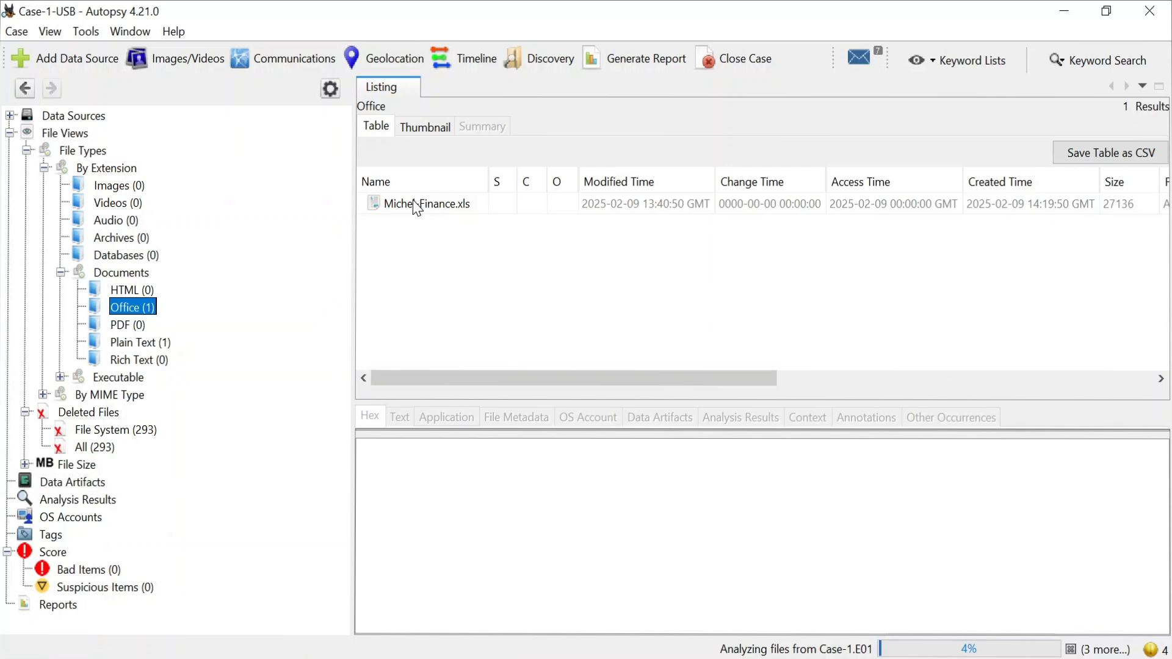
{"action": "right_click", "coordinate": [130, 312]}
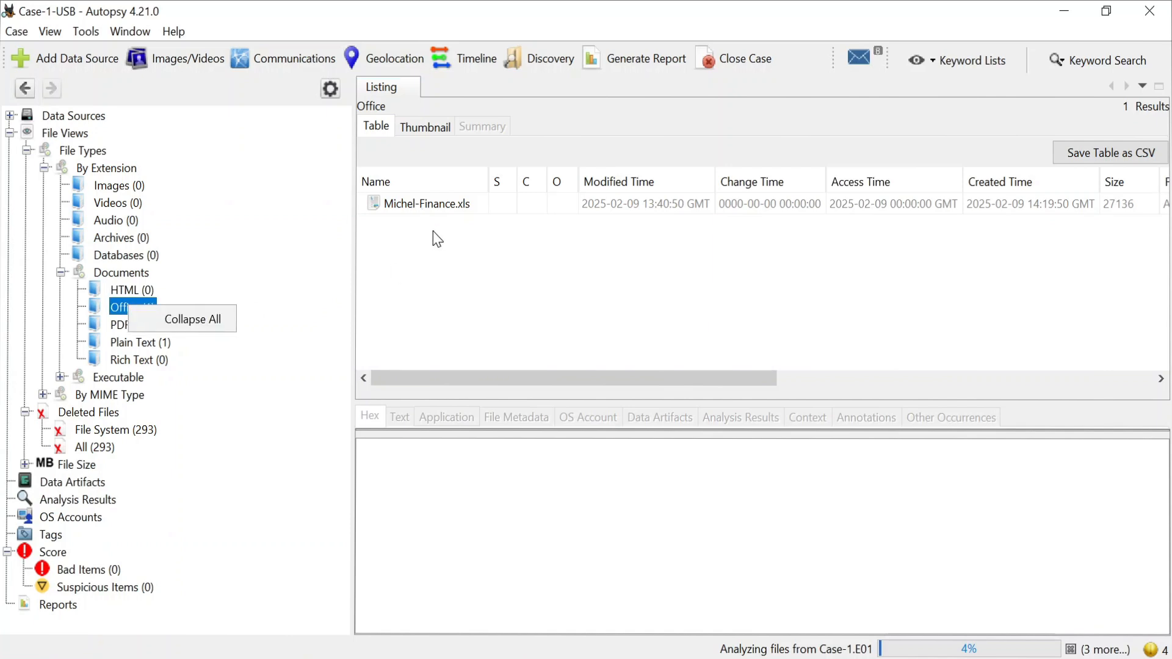
{"action": "left_click", "coordinate": [441, 206]}
{"action": "right_click", "coordinate": [442, 209]}
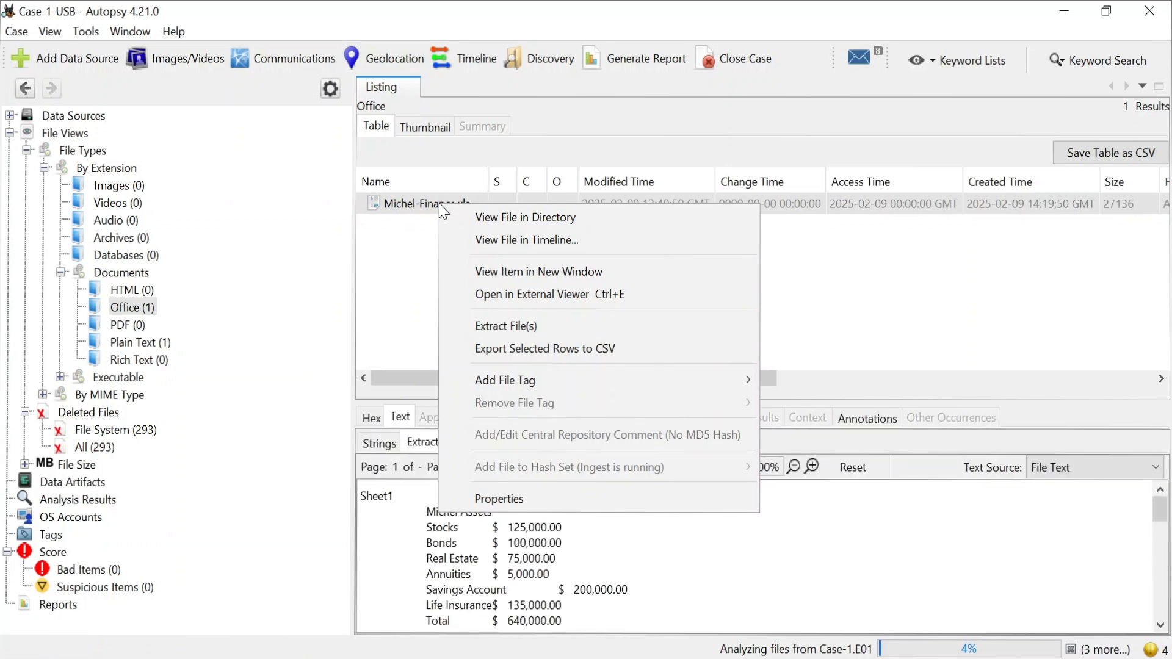
{"action": "left_click", "coordinate": [503, 330]}
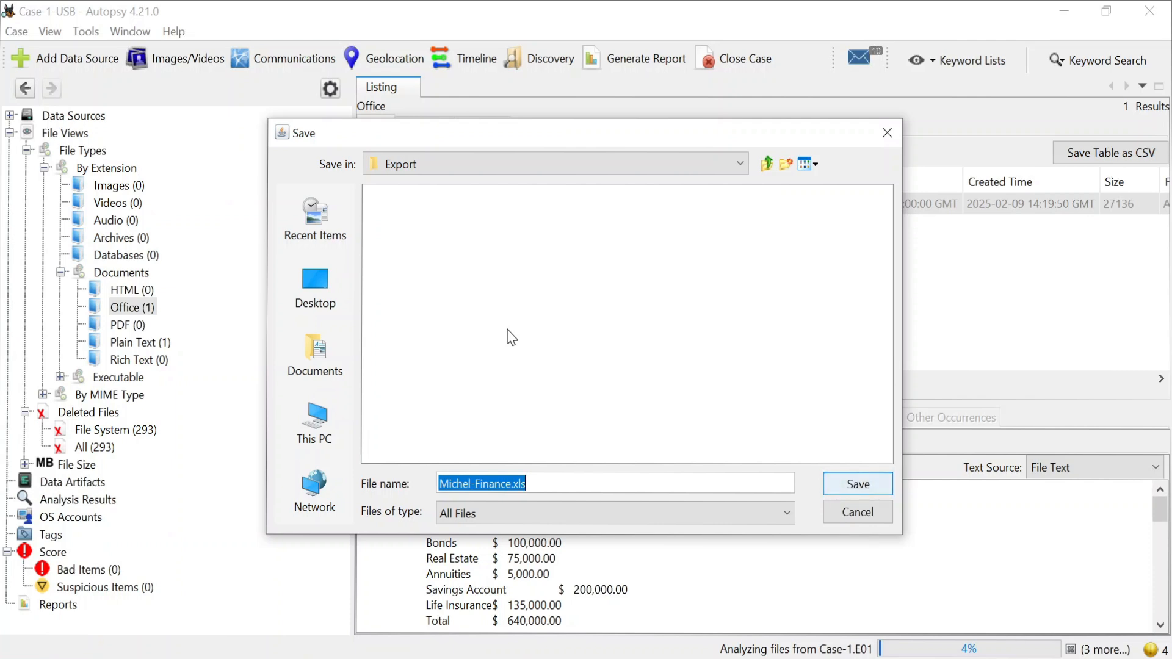
{"action": "left_click", "coordinate": [857, 483]}
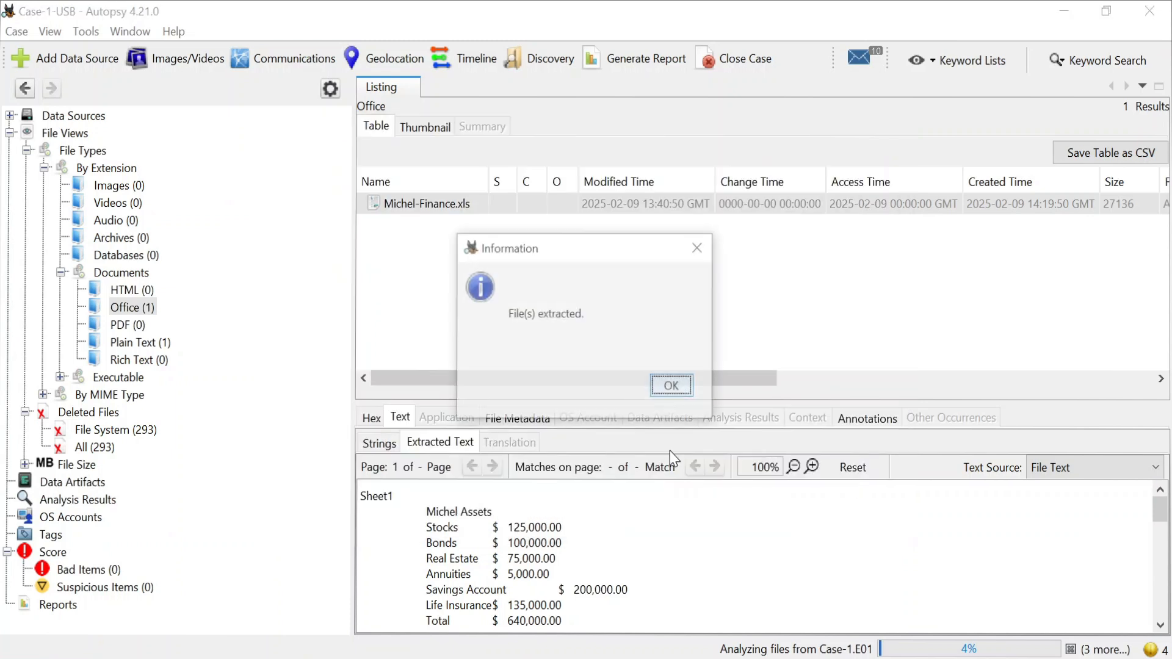
{"action": "left_click", "coordinate": [673, 389]}
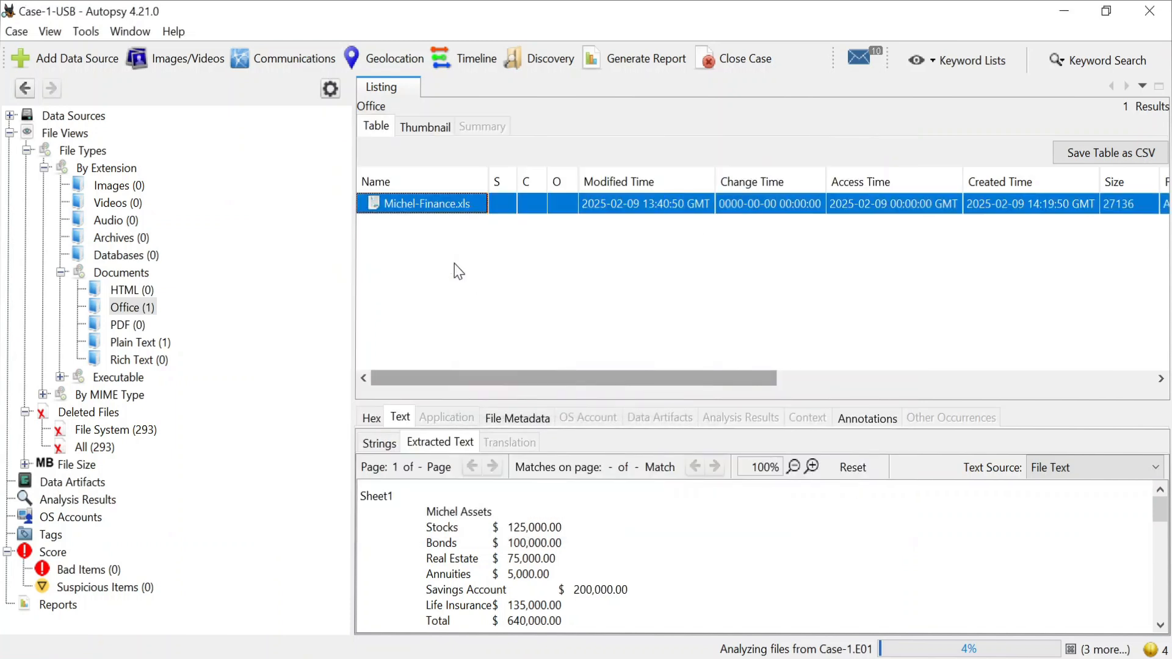
- Extract Note.txt from the plain text documents into the Export folder under its original name
{"action": "left_click", "coordinate": [125, 326]}
{"action": "left_click", "coordinate": [132, 343]}
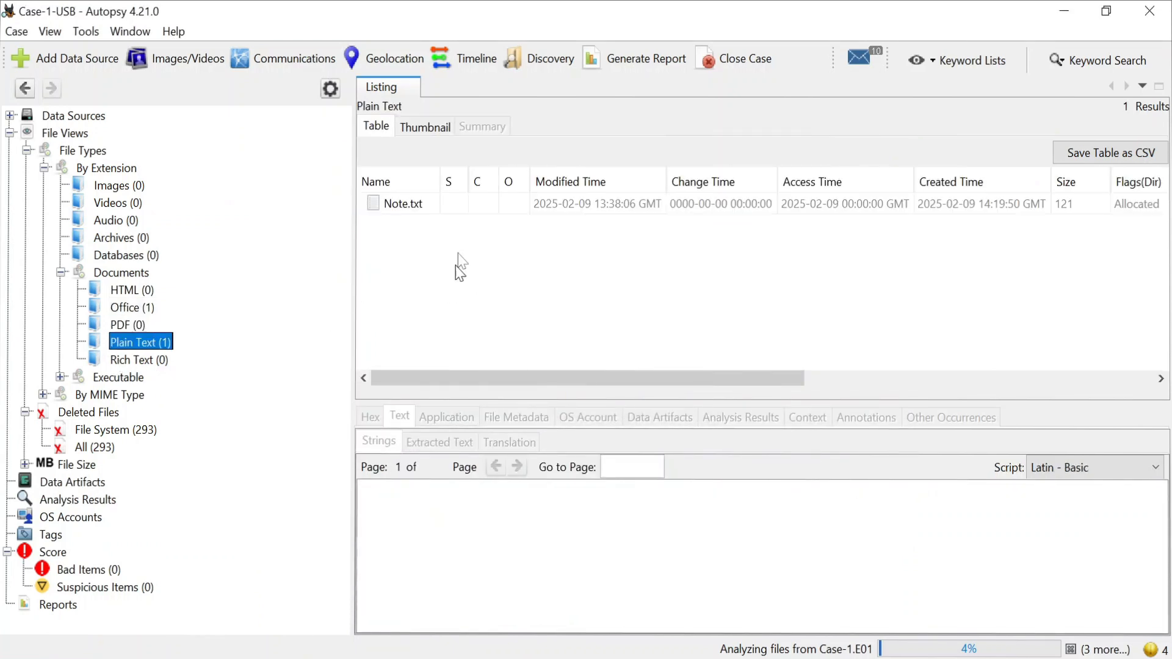
{"action": "right_click", "coordinate": [409, 205]}
{"action": "left_click", "coordinate": [505, 328]}
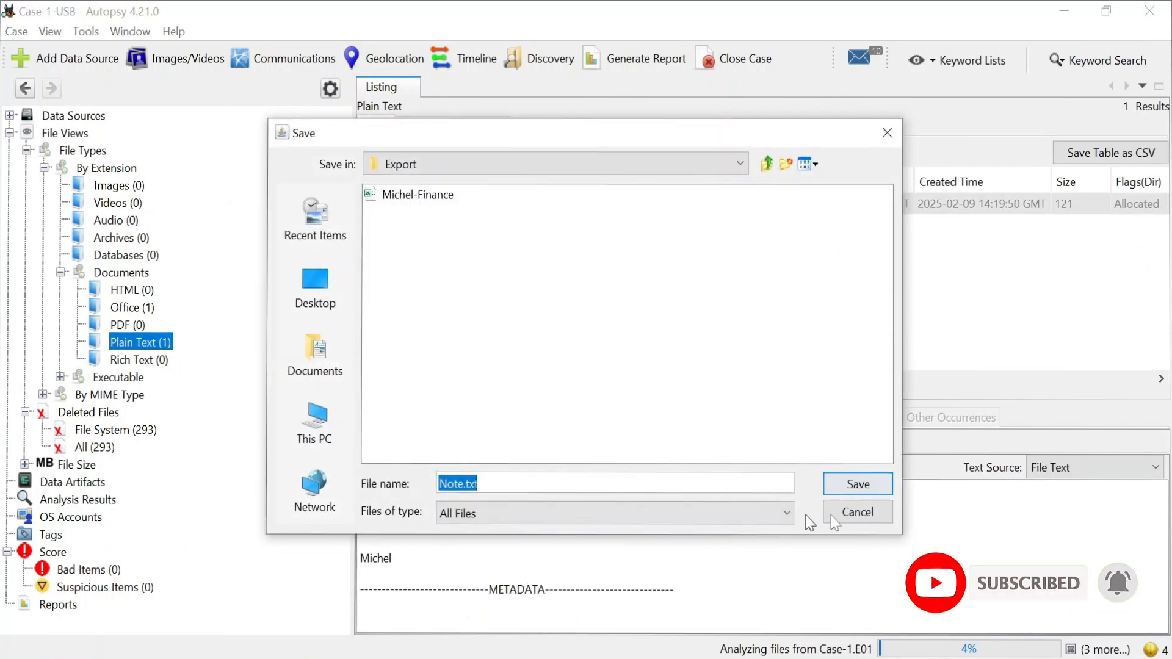
{"action": "left_click", "coordinate": [859, 484]}
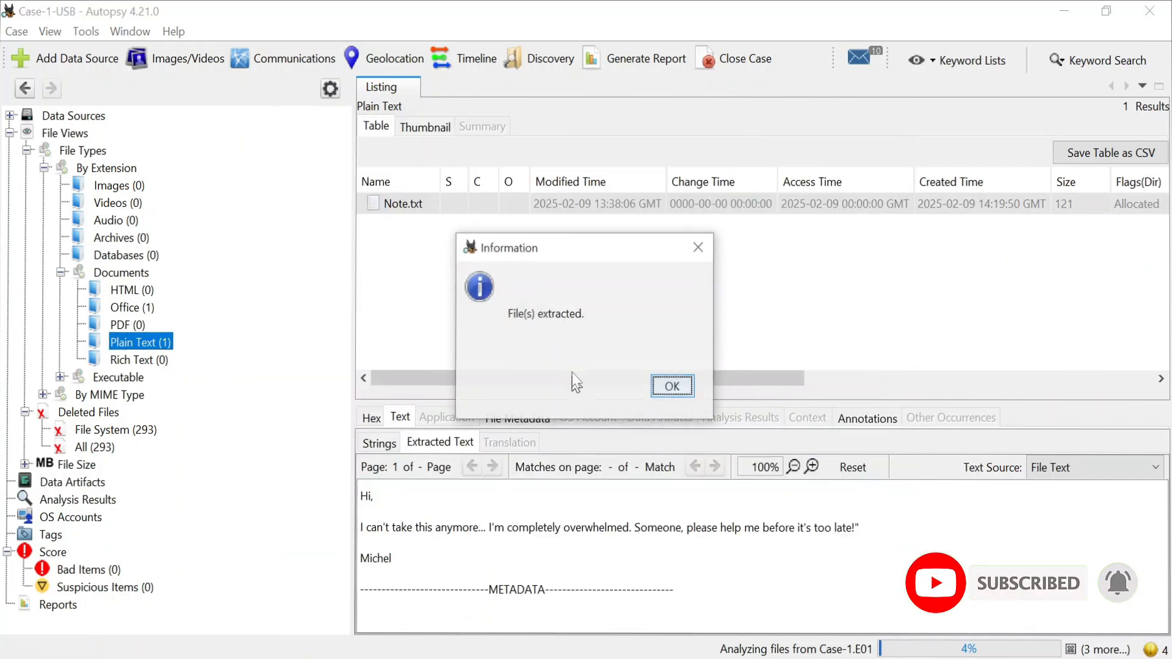
{"action": "left_click", "coordinate": [673, 387]}
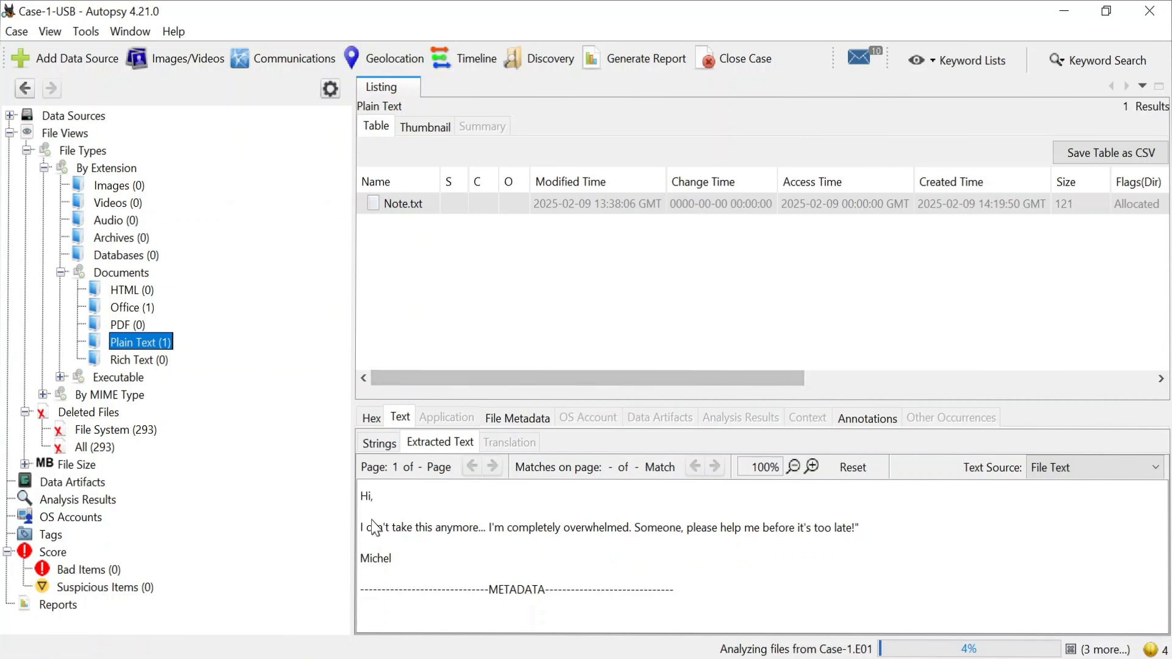
- Read the extracted text of Note.txt and of the Michel-Finance.xls spreadsheet in full
{"action": "left_click_drag", "start_coordinate": [365, 504], "coordinate": [564, 558]}
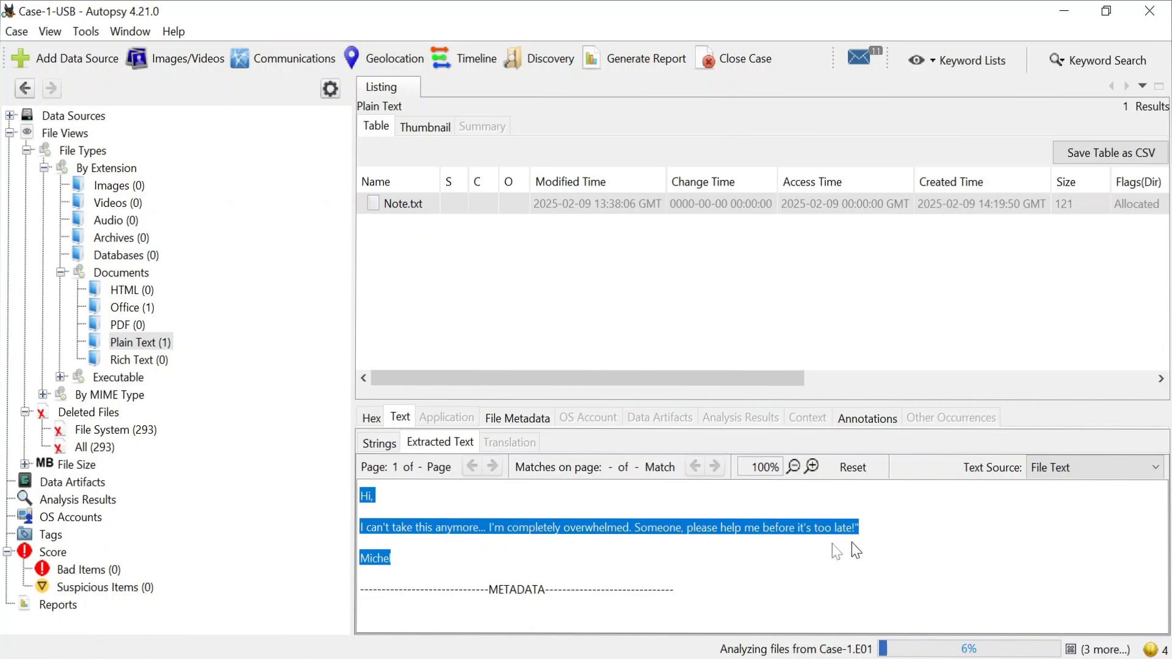
{"action": "left_click", "coordinate": [116, 308]}
{"action": "left_click", "coordinate": [434, 208]}
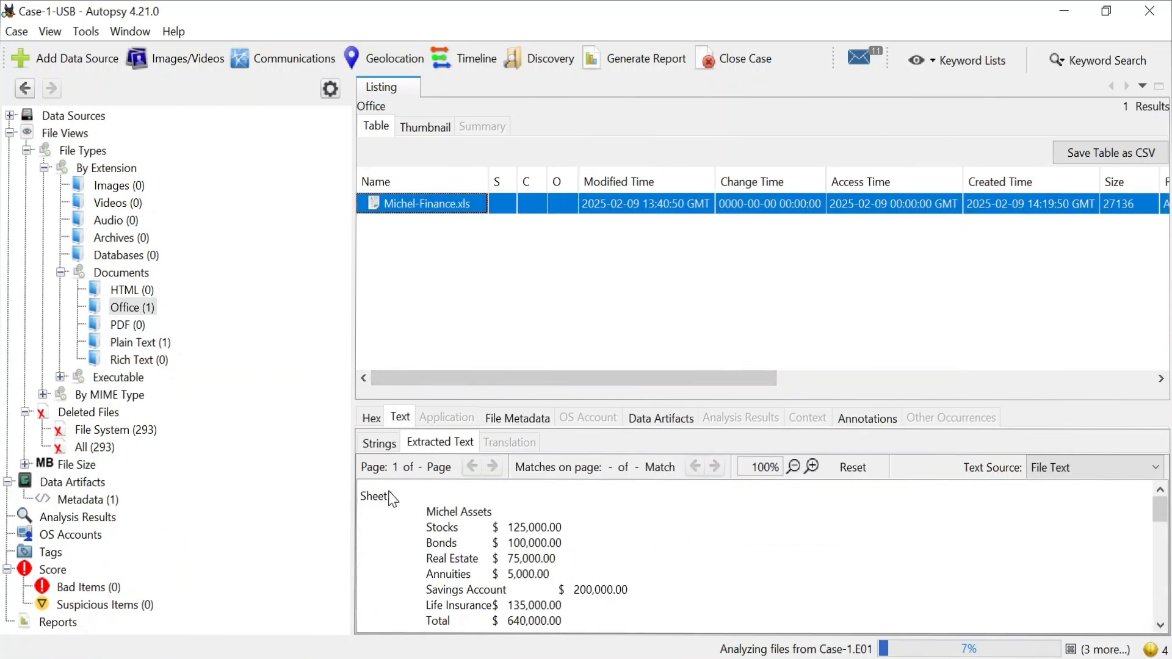
{"action": "left_click", "coordinate": [449, 520]}
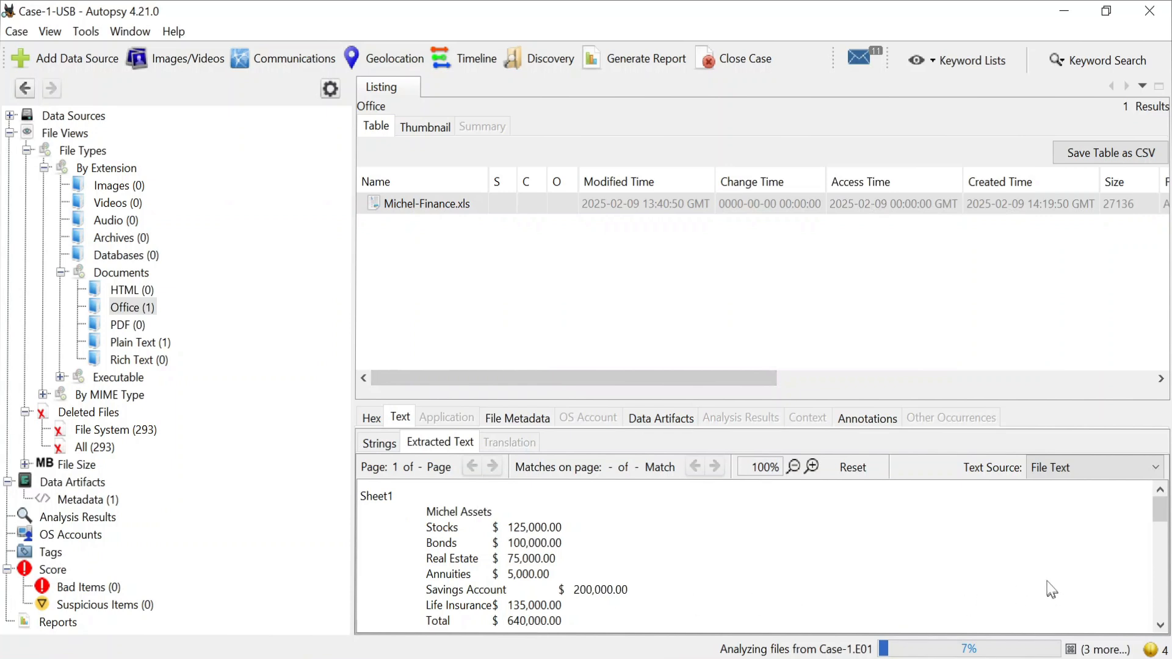
{"action": "left_click_drag", "start_coordinate": [1163, 511], "coordinate": [1161, 593]}
{"action": "left_click_drag", "start_coordinate": [1160, 605], "coordinate": [1160, 513]}
- Generate an Excel report of all results for data source Case-1.E01 and open the report file in Excel
{"action": "left_click", "coordinate": [619, 54]}
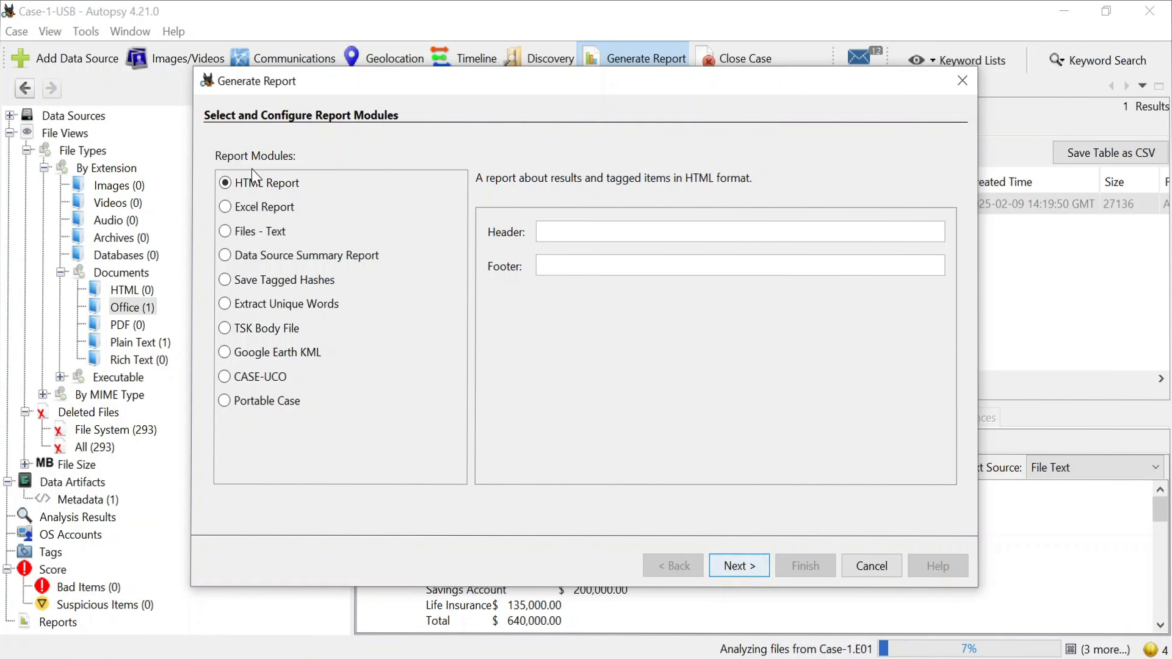
{"action": "left_click", "coordinate": [225, 206]}
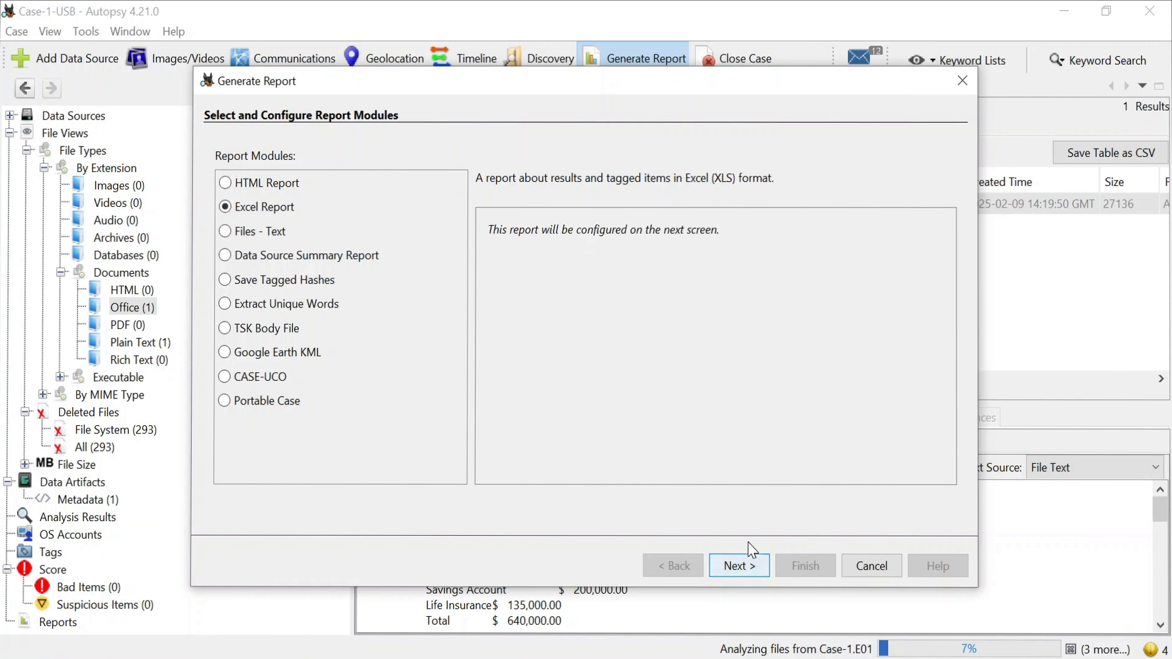
{"action": "left_click", "coordinate": [738, 566]}
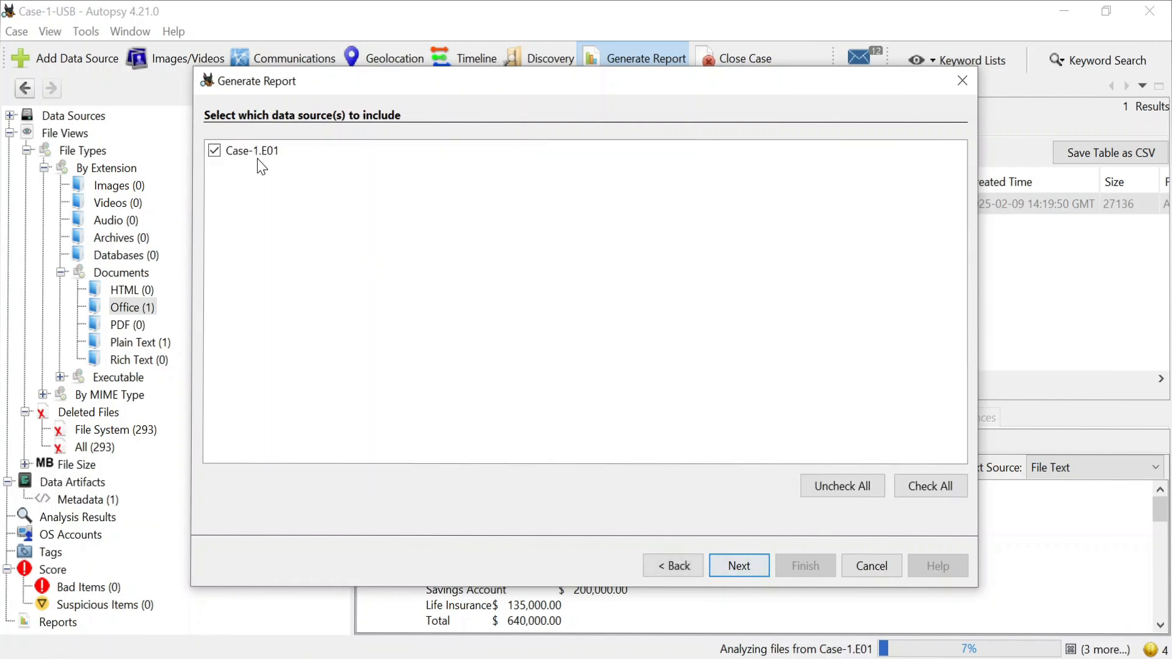
{"action": "left_click", "coordinate": [736, 568]}
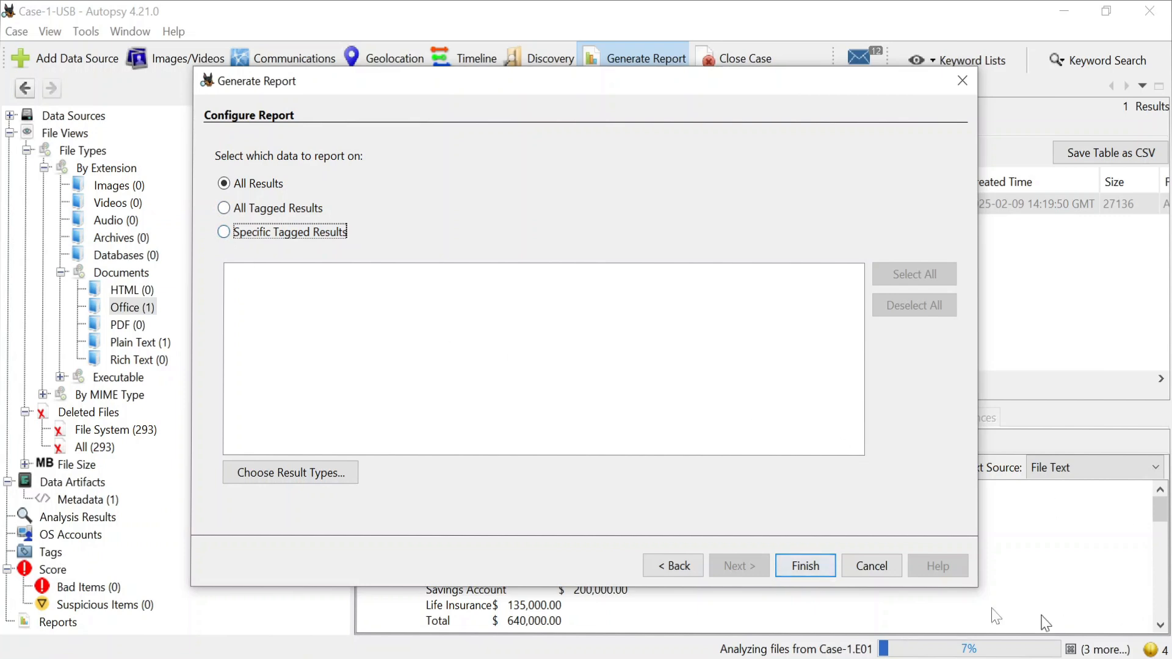
{"action": "left_click", "coordinate": [819, 562]}
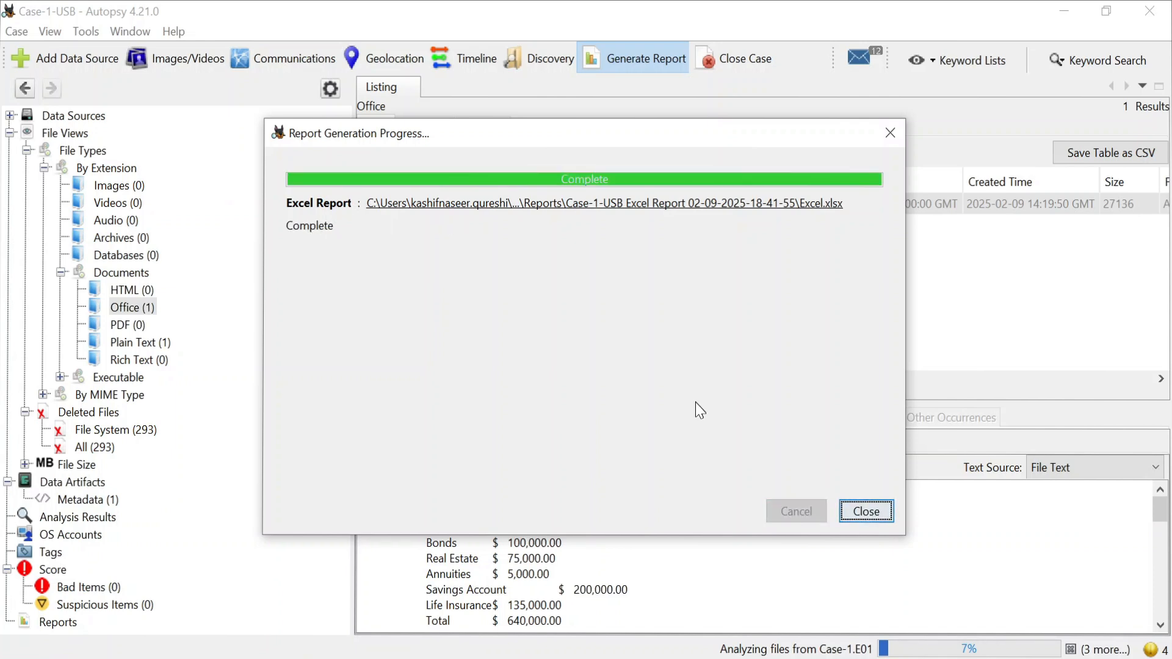
{"action": "left_click", "coordinate": [582, 208]}
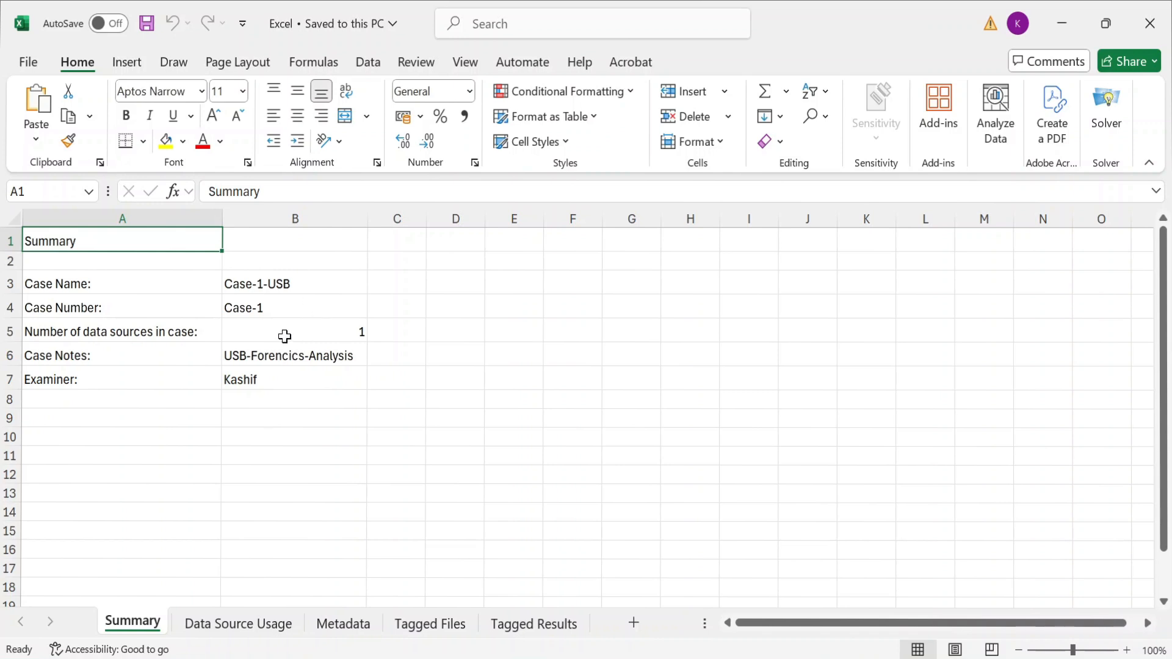
- Review the report's Data Source Usage, Metadata, Tagged Files, Tagged Results and Summary sheets, then close the workbook and return to the case in Autopsy
{"action": "left_click", "coordinate": [235, 626]}
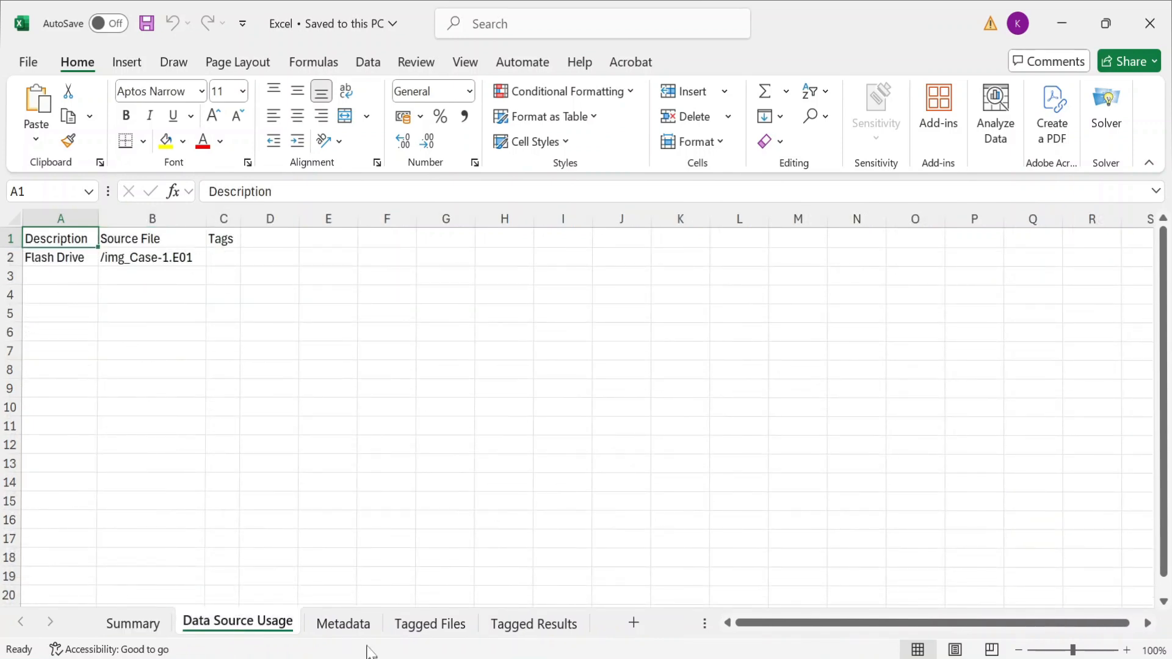
{"action": "left_click", "coordinate": [345, 624]}
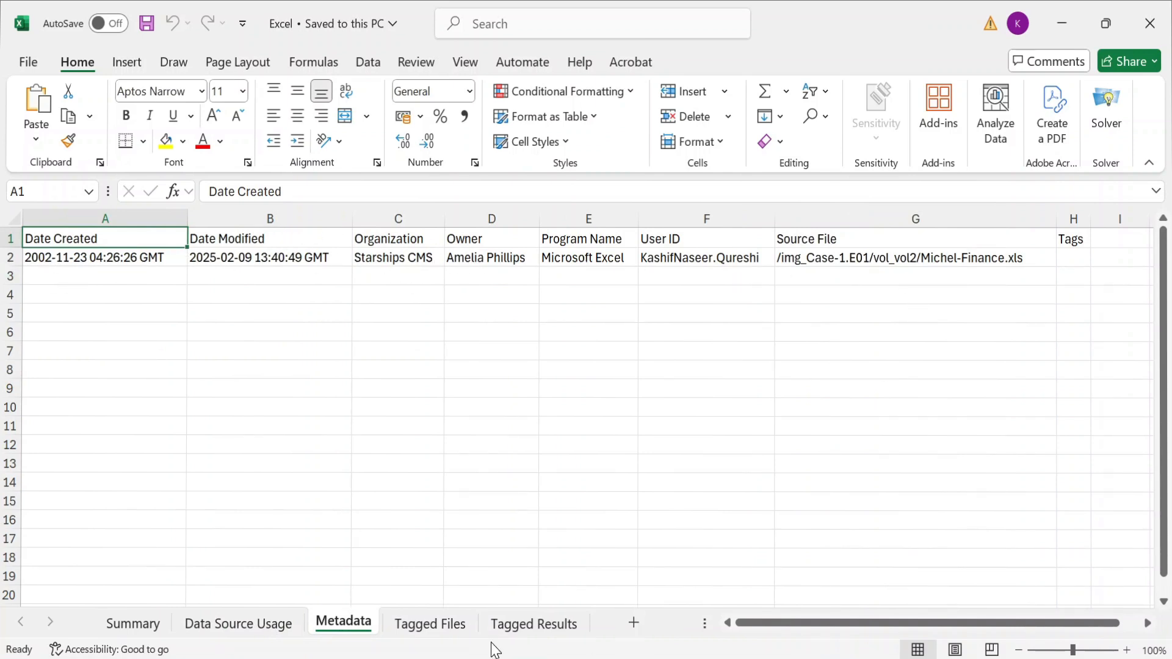
{"action": "left_click", "coordinate": [426, 624]}
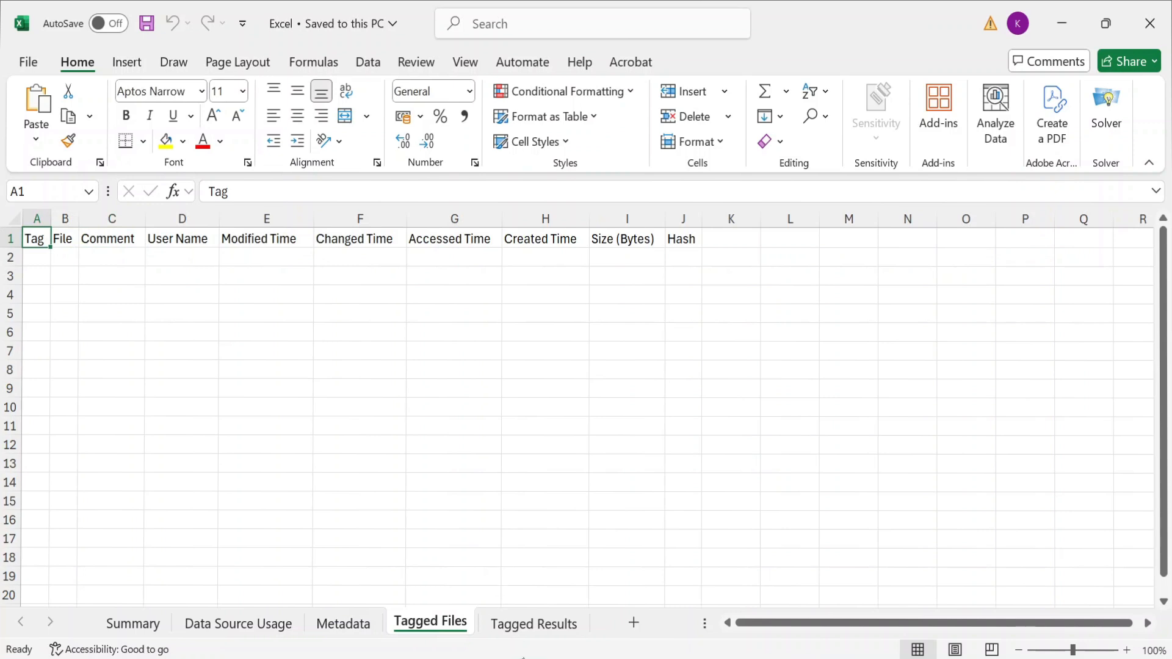
{"action": "left_click", "coordinate": [530, 627]}
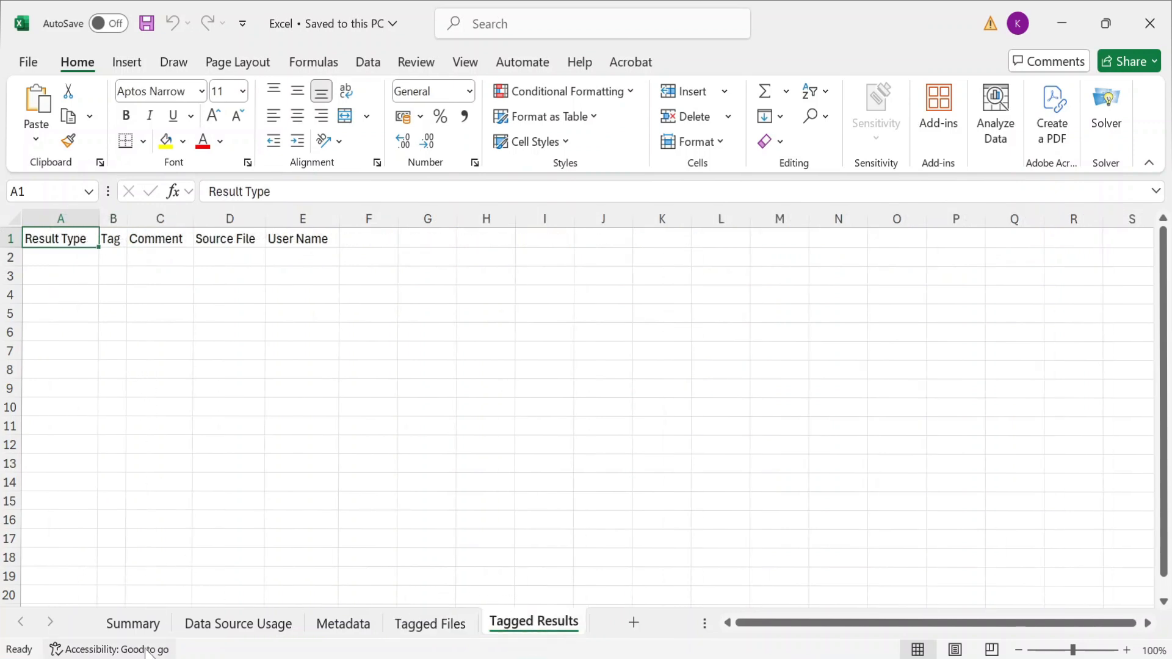
{"action": "left_click", "coordinate": [150, 624]}
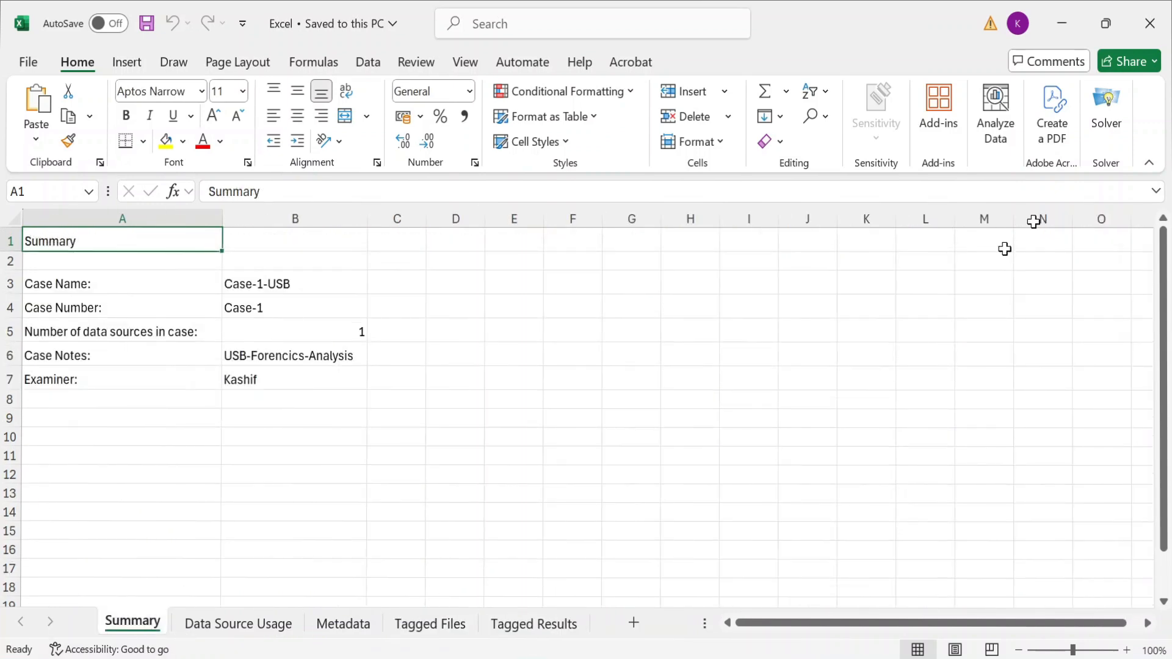
{"action": "left_click", "coordinate": [1149, 23]}
{"action": "left_click", "coordinate": [865, 511]}
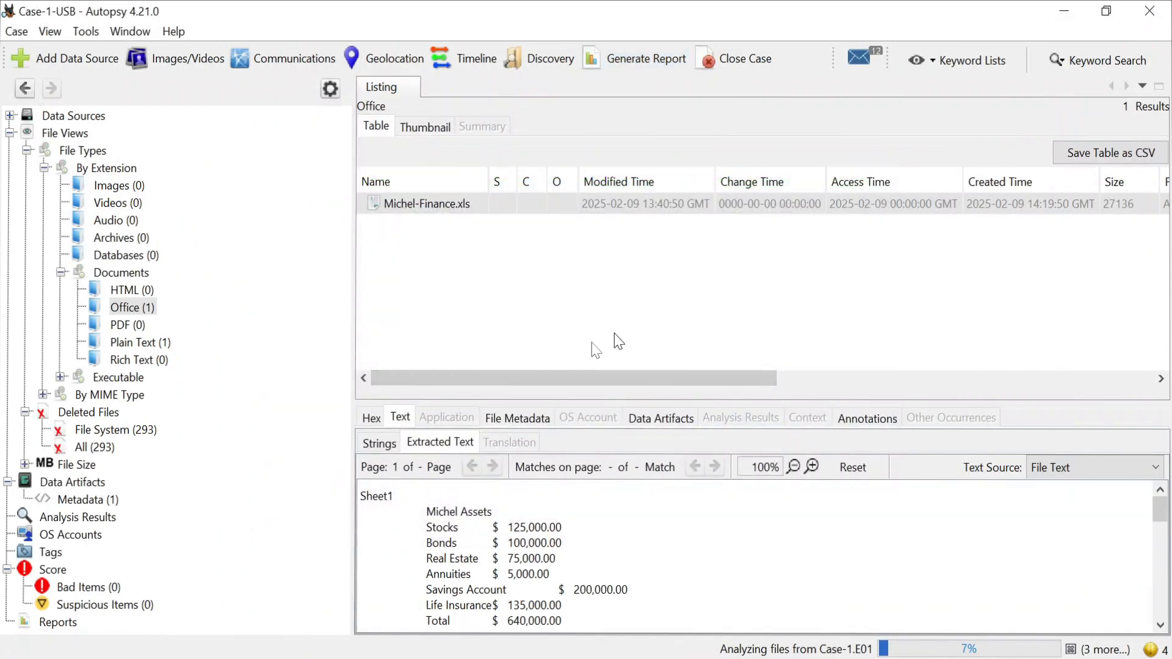
- Collapse the File Views, Data Artifacts and Score branches and close the current case while ingest is still running
{"action": "left_click", "coordinate": [10, 132]}
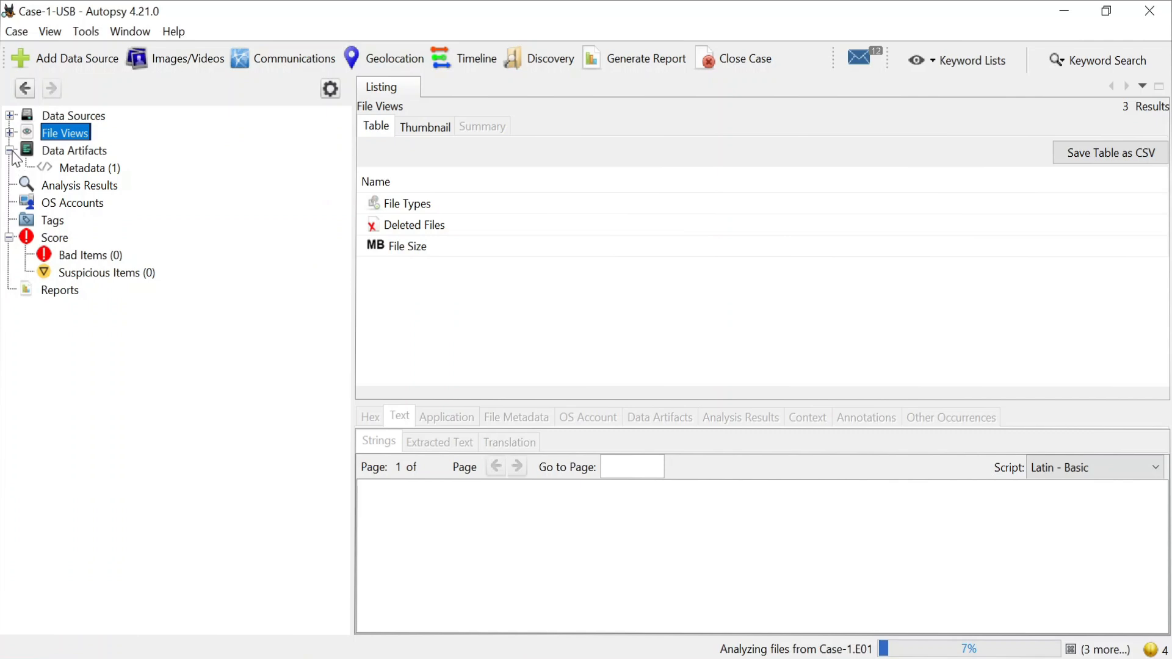
{"action": "left_click", "coordinate": [10, 151]}
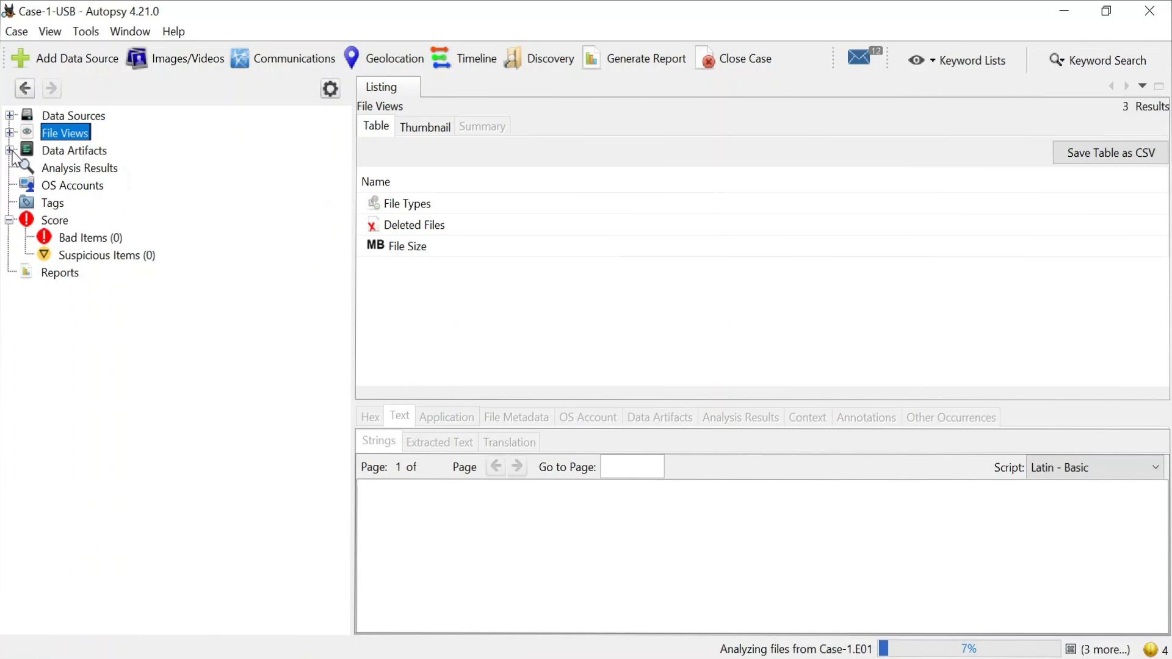
{"action": "left_click", "coordinate": [10, 221]}
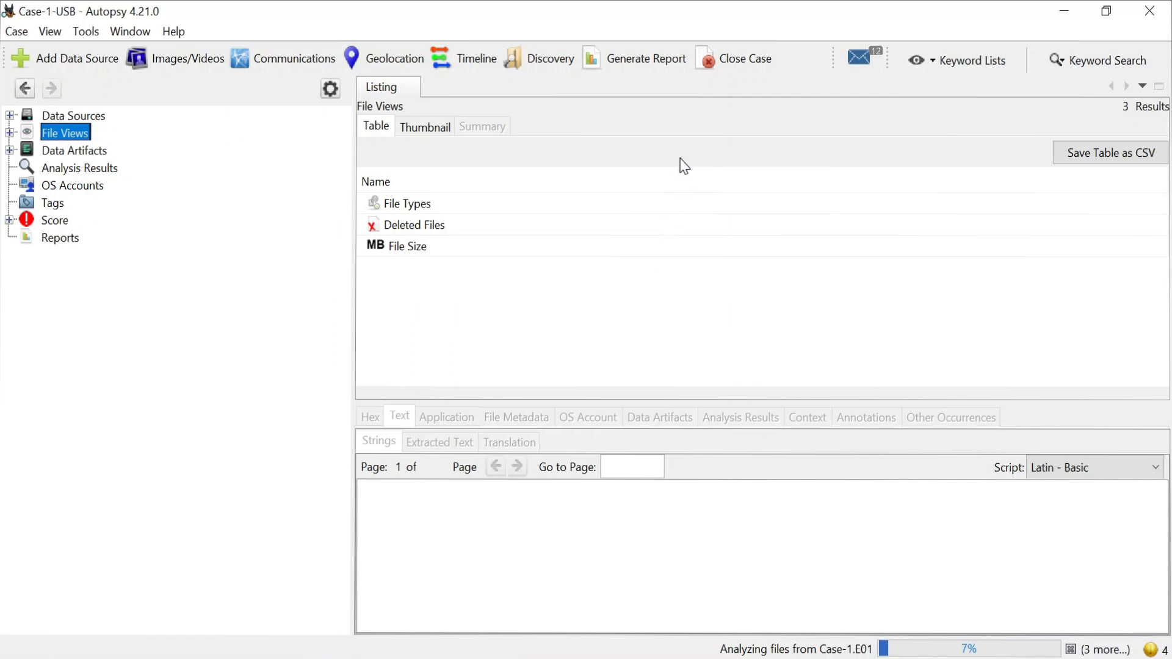
{"action": "left_click", "coordinate": [739, 73]}
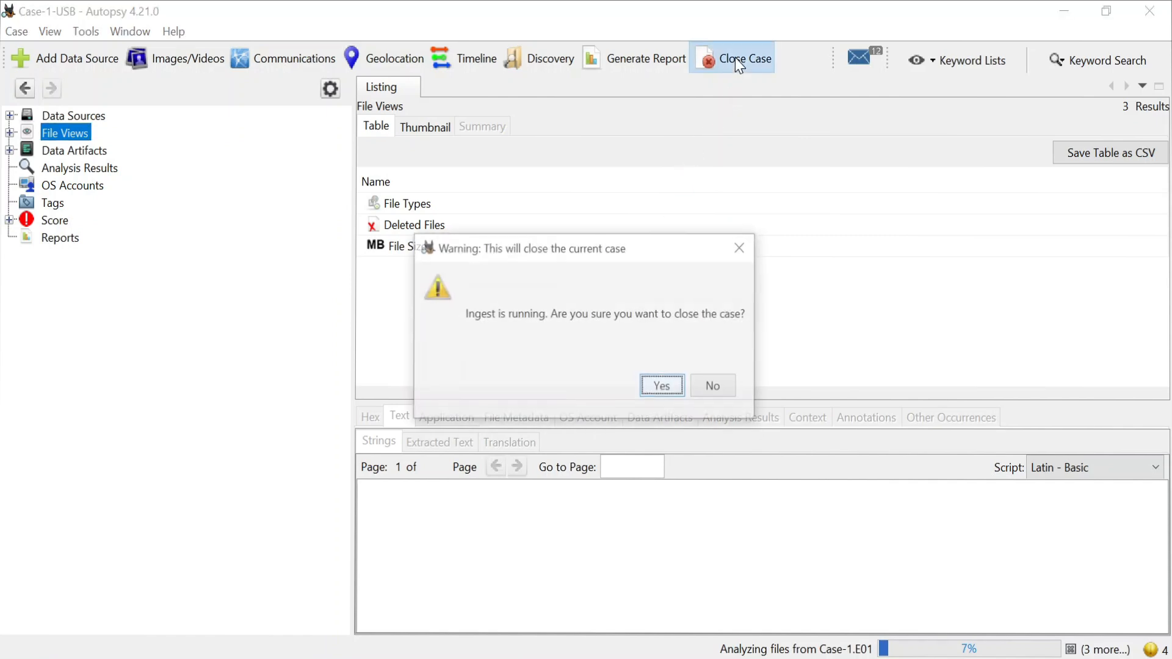
{"action": "left_click", "coordinate": [664, 389]}
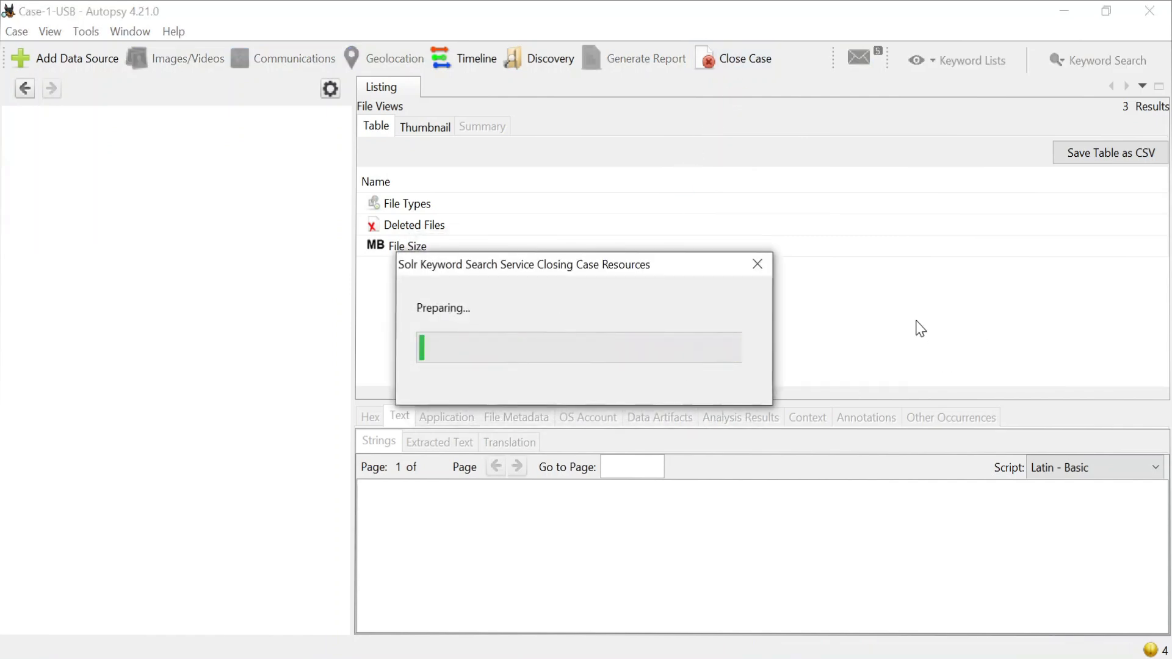